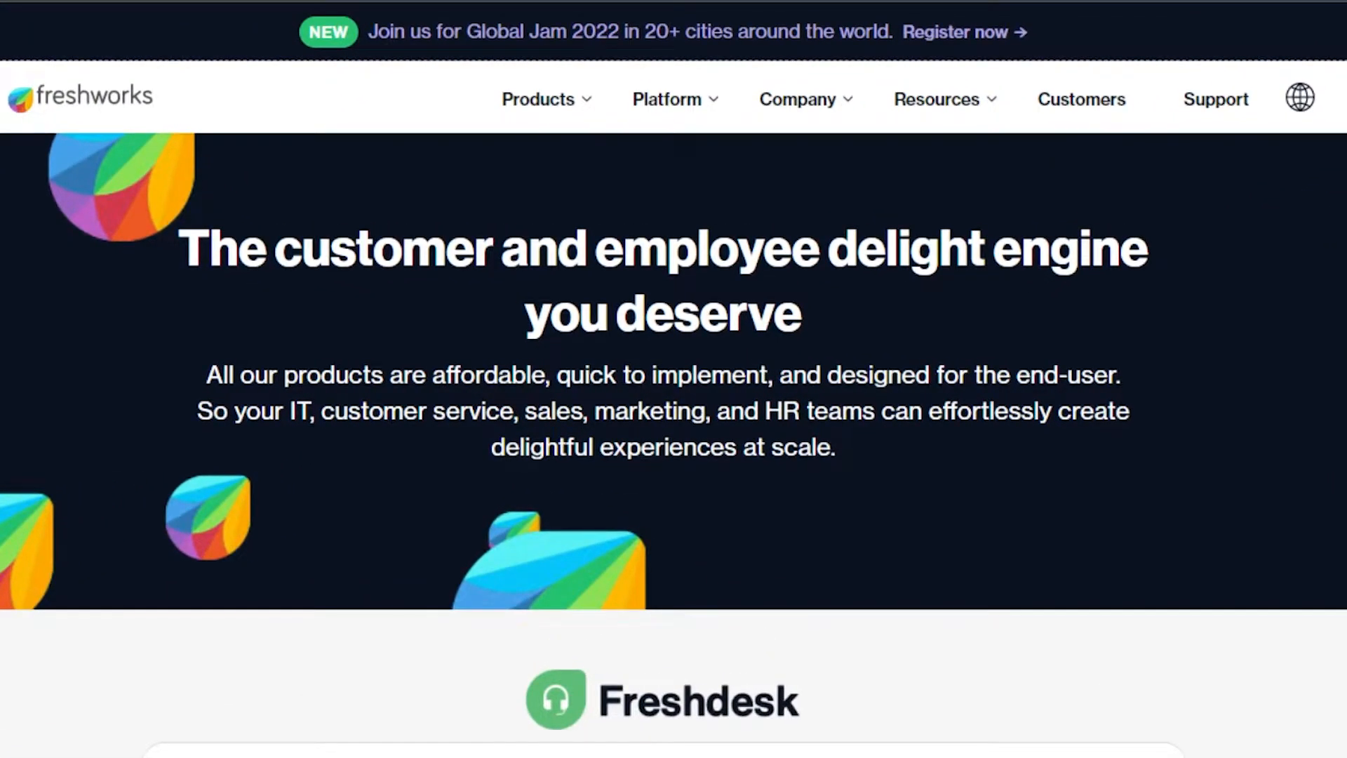
# Step: Look over the Freshworks product catalogue from the Freshdesk entries down to Freshteam and the free tools
pyautogui.scroll(-20, 674, 421)
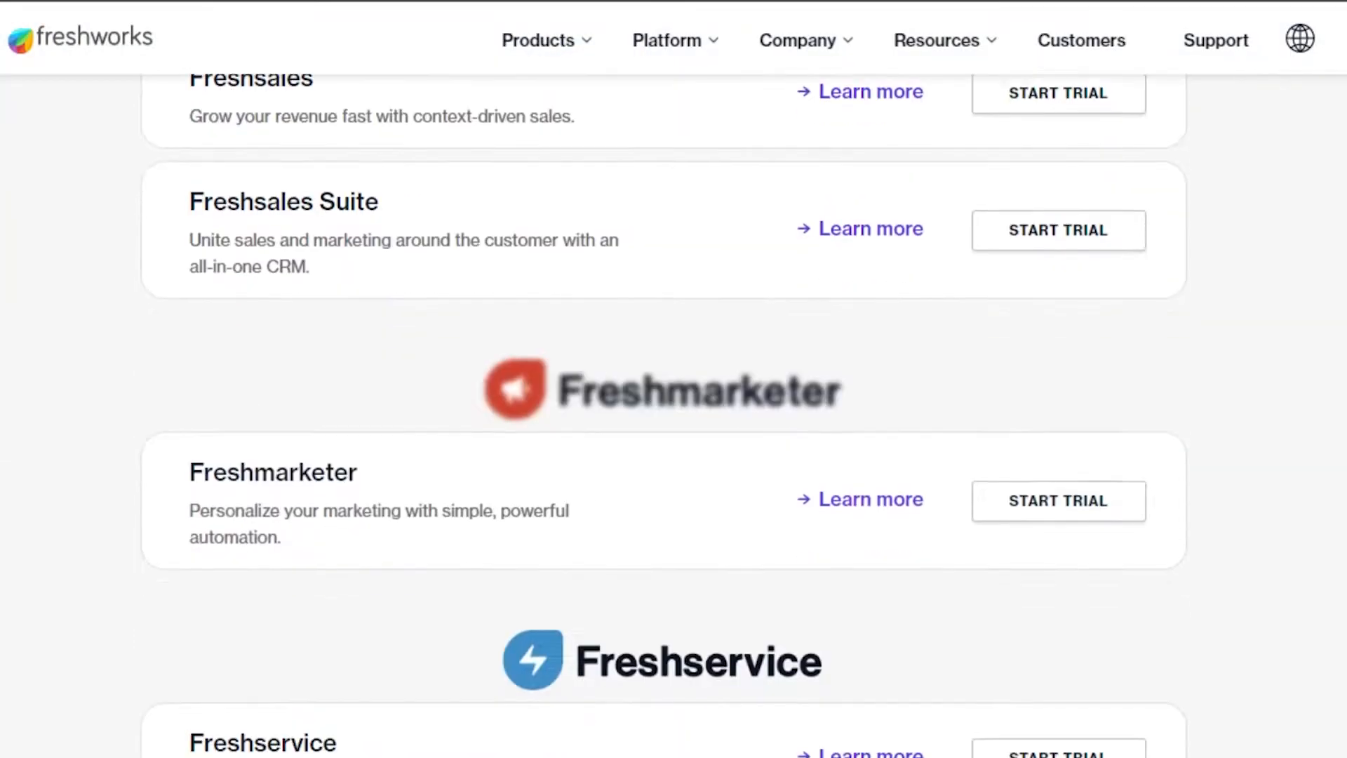
pyautogui.scroll(-5, 673, 421)
pyautogui.scroll(12, 673, 421)
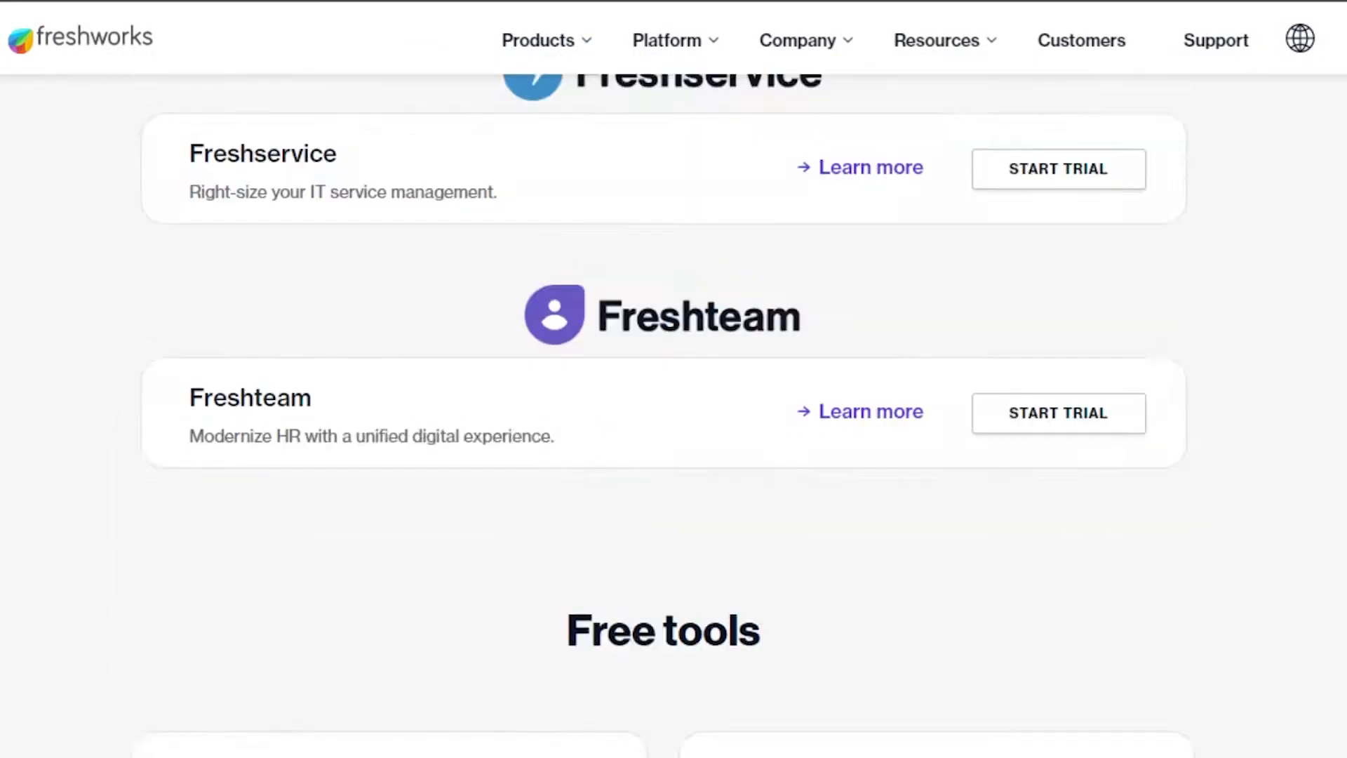
pyautogui.scroll(18, 673, 420)
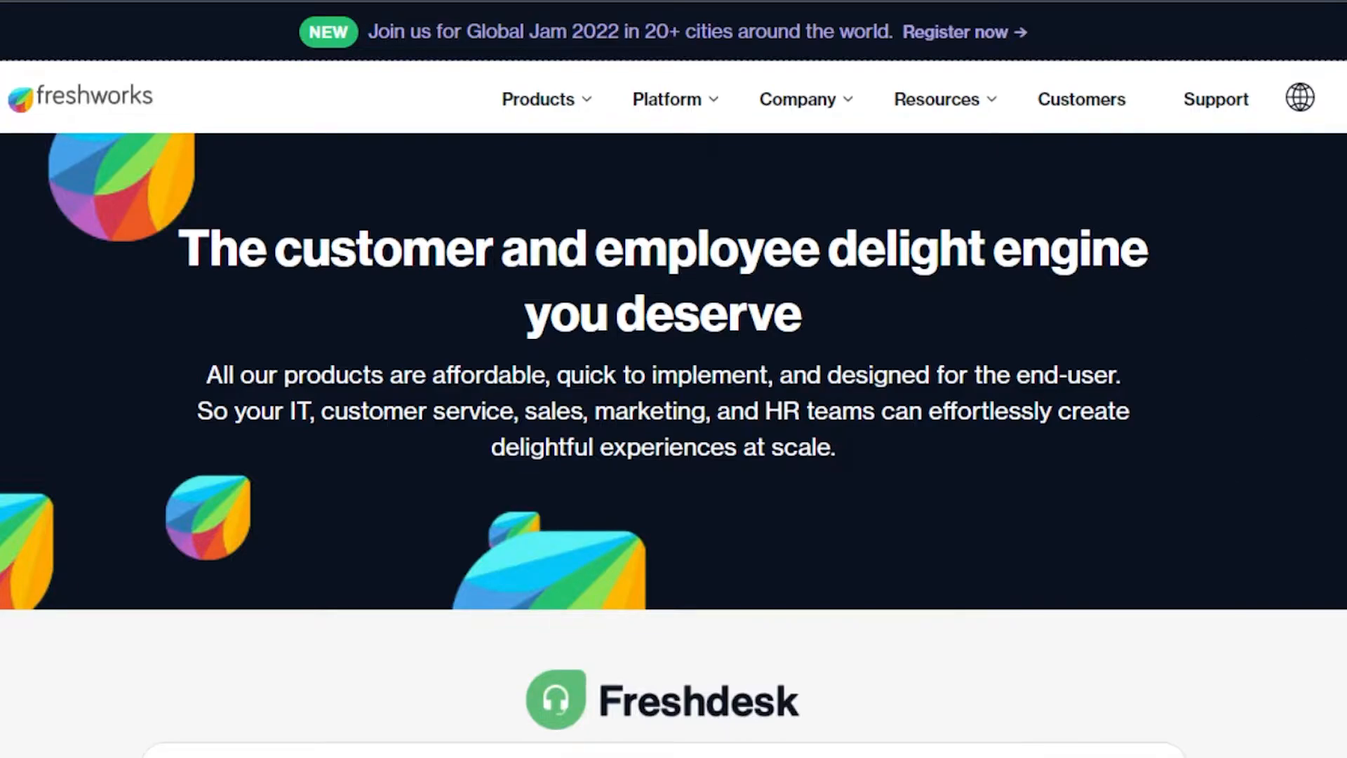
pyautogui.scroll(-10, 673, 379)
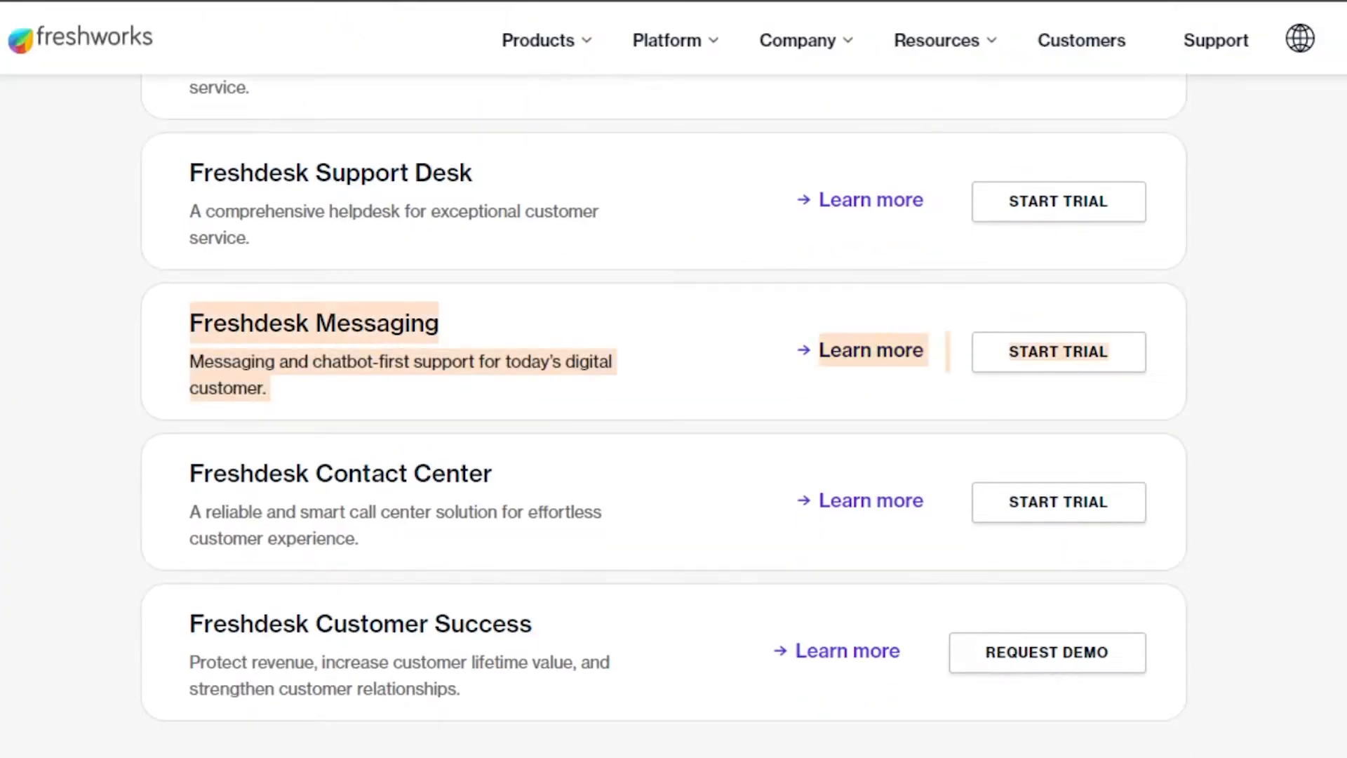
pyautogui.scroll(-20, 674, 379)
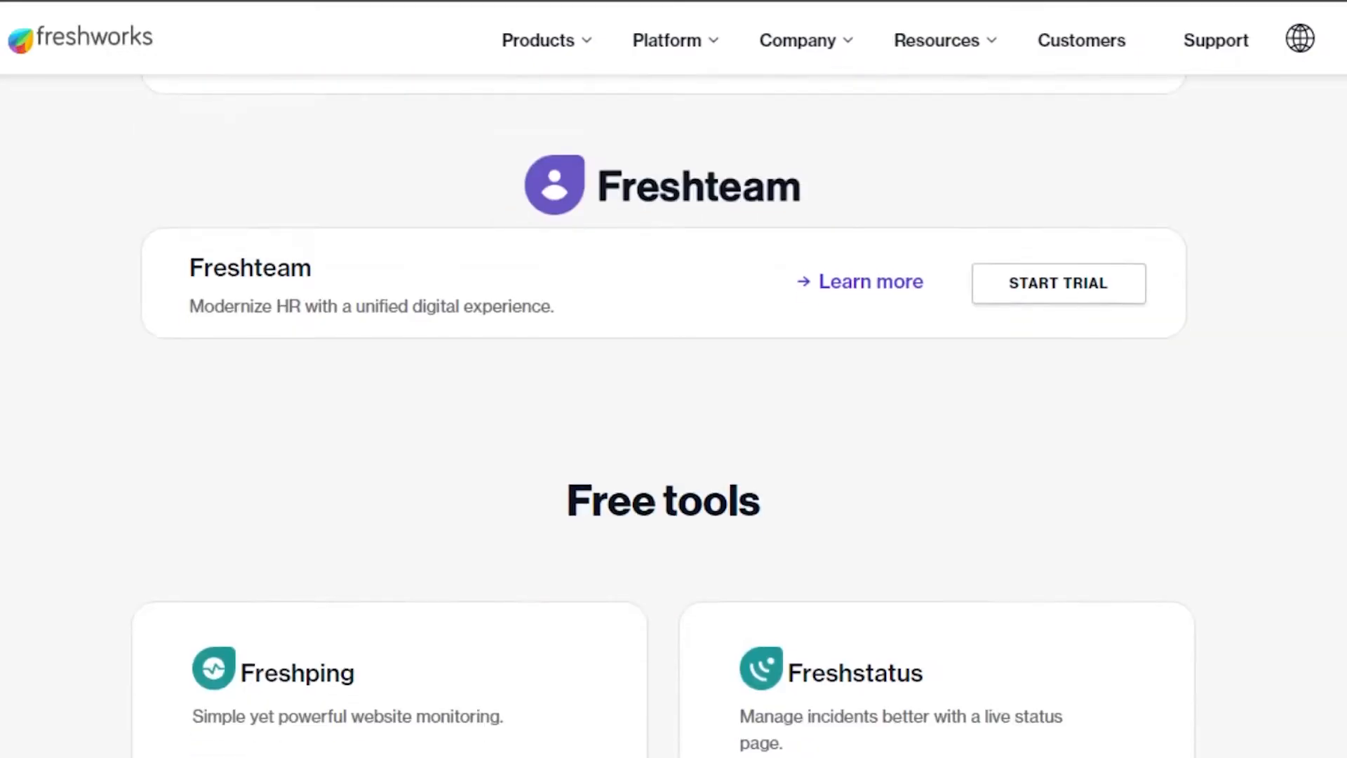
pyautogui.scroll(10, 674, 379)
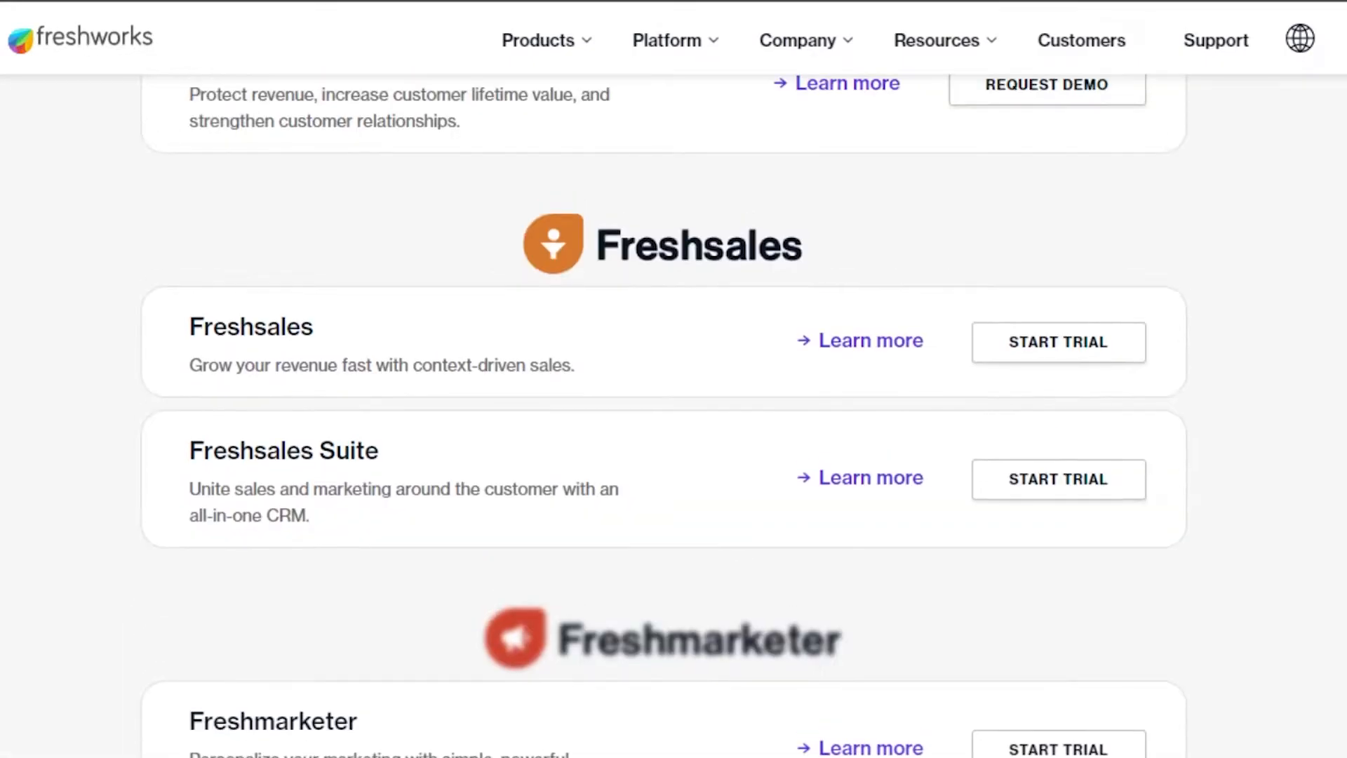
pyautogui.scroll(9, 673, 379)
pyautogui.scroll(-6, 673, 379)
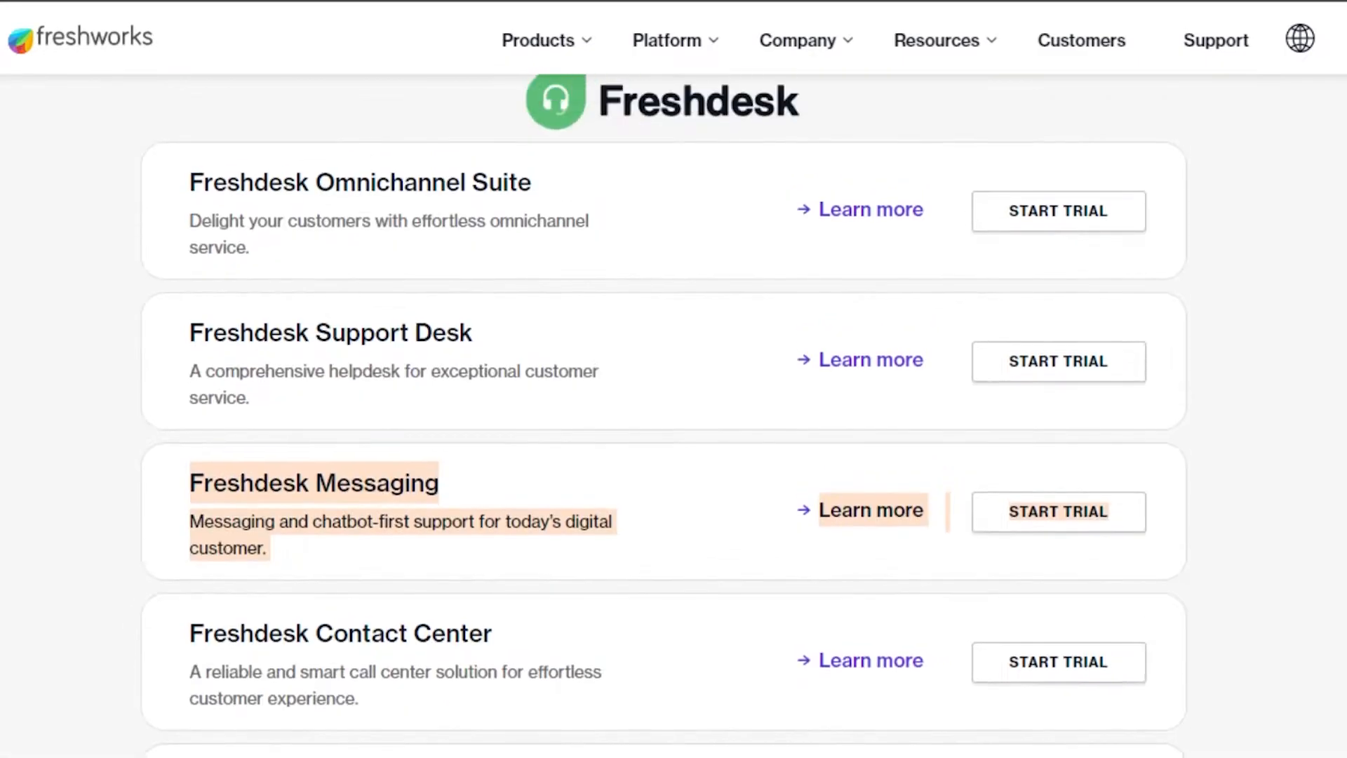
pyautogui.scroll(1, 673, 379)
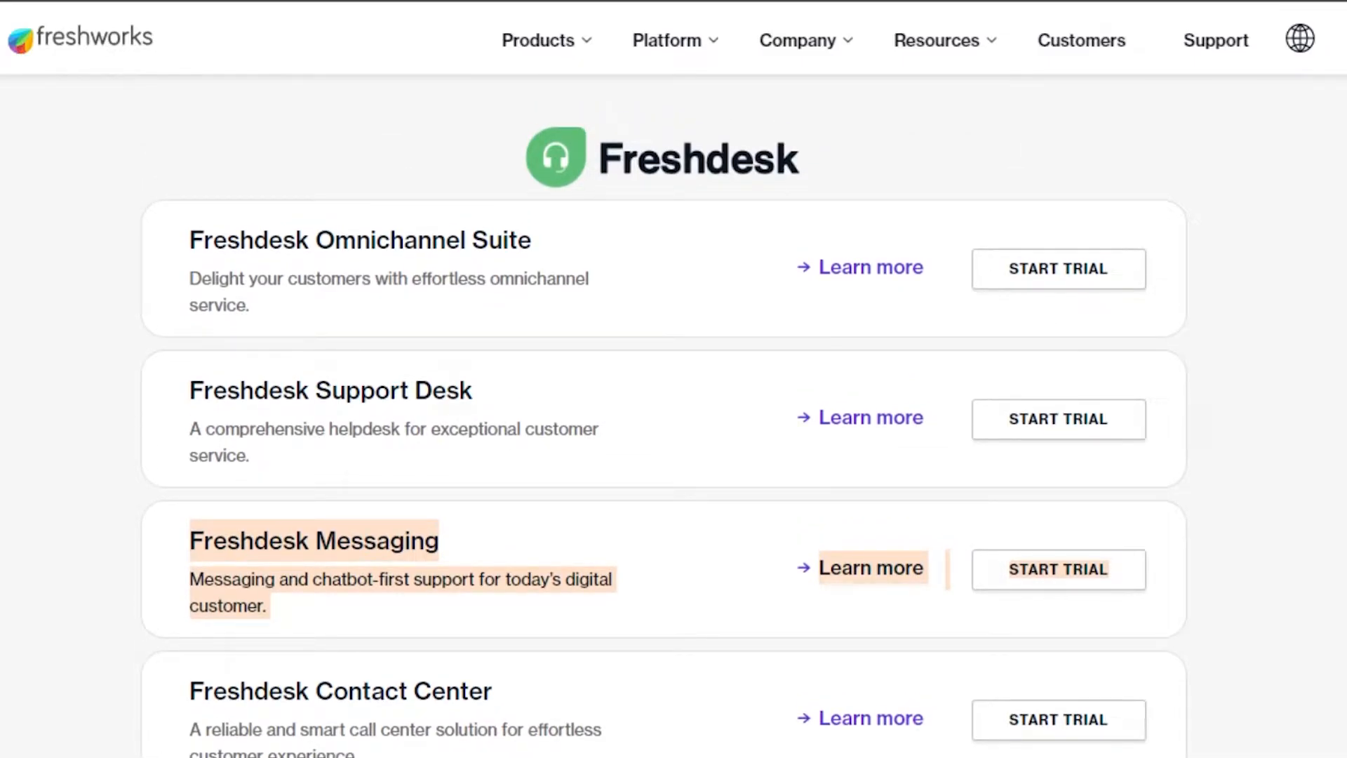
# Step: Read through the Freshsales, Freshmarketer, Freshservice and Freshteam offerings and the free tools Freshping and Freshstatus
pyautogui.scroll(-10, 674, 379)
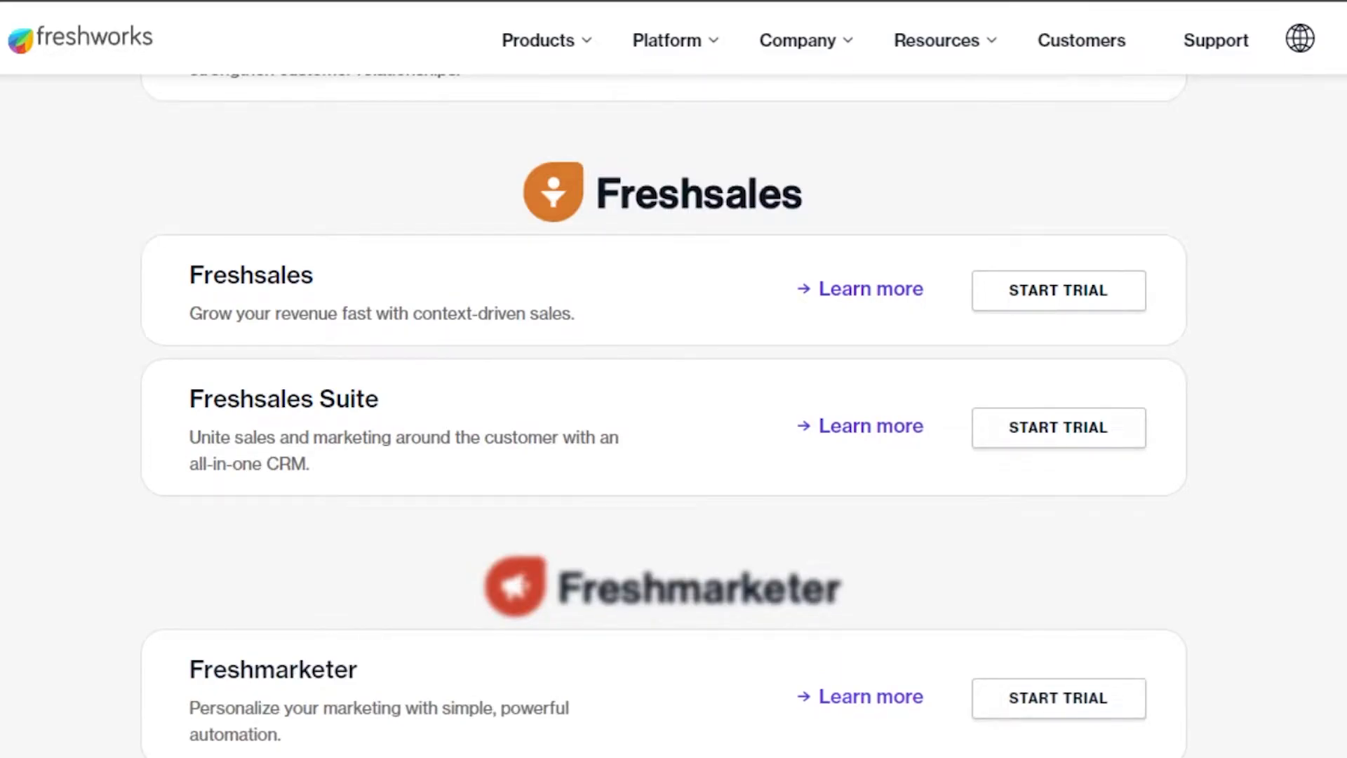
pyautogui.scroll(-3, 673, 379)
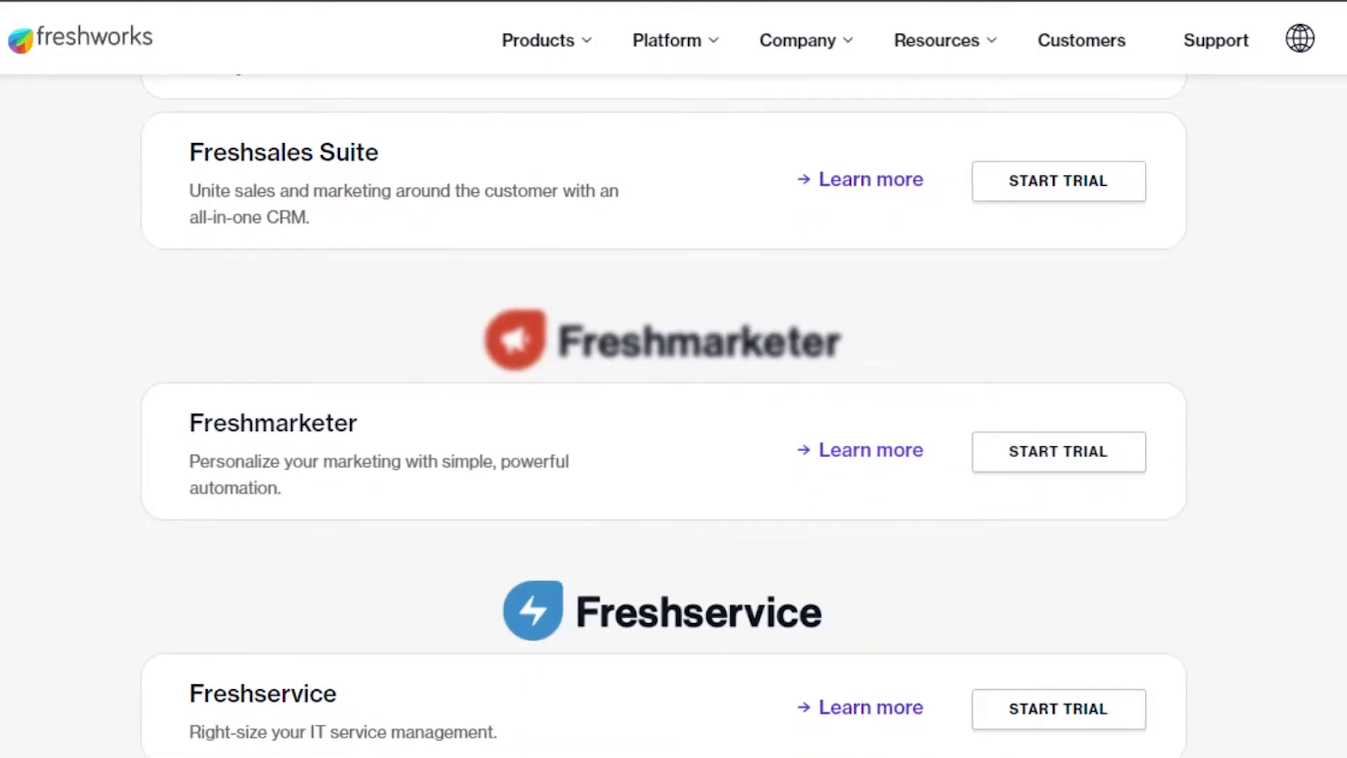
pyautogui.scroll(-4, 673, 414)
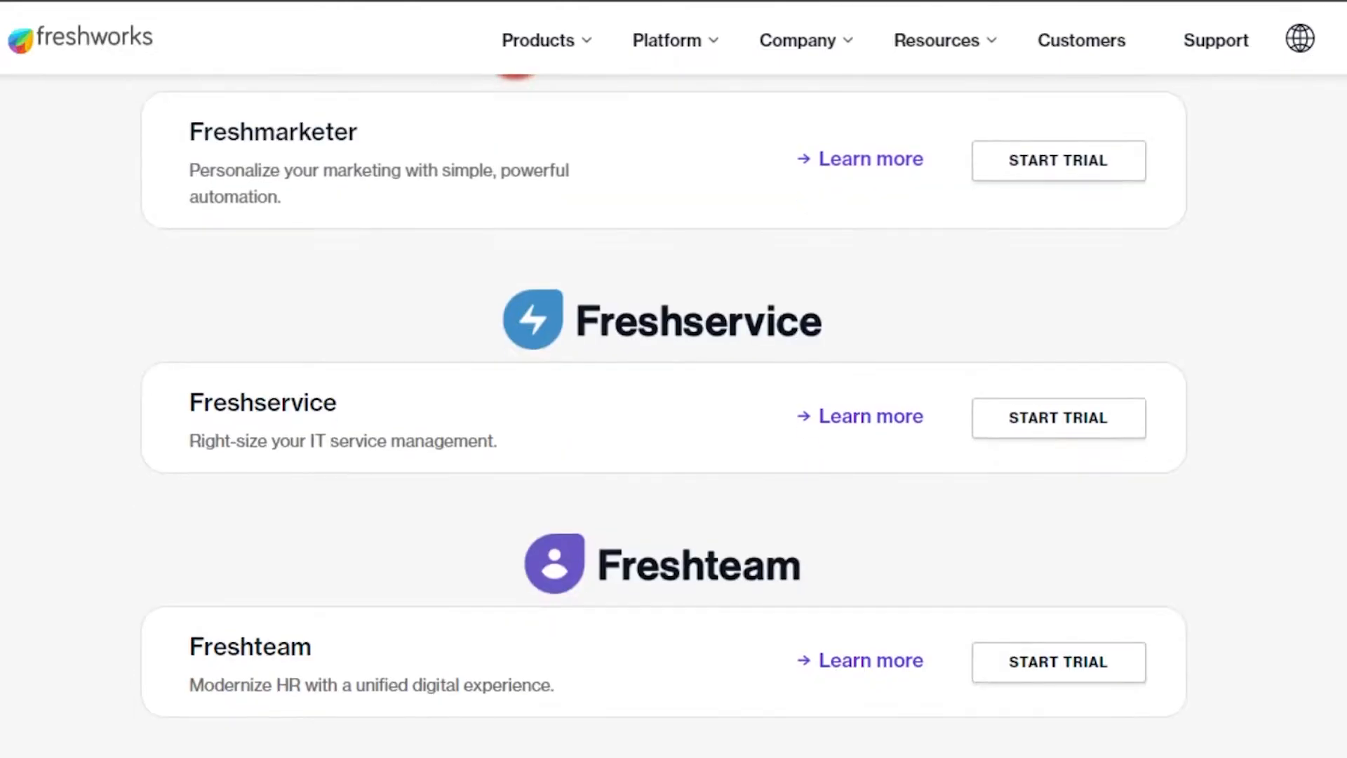
pyautogui.scroll(-1, 673, 414)
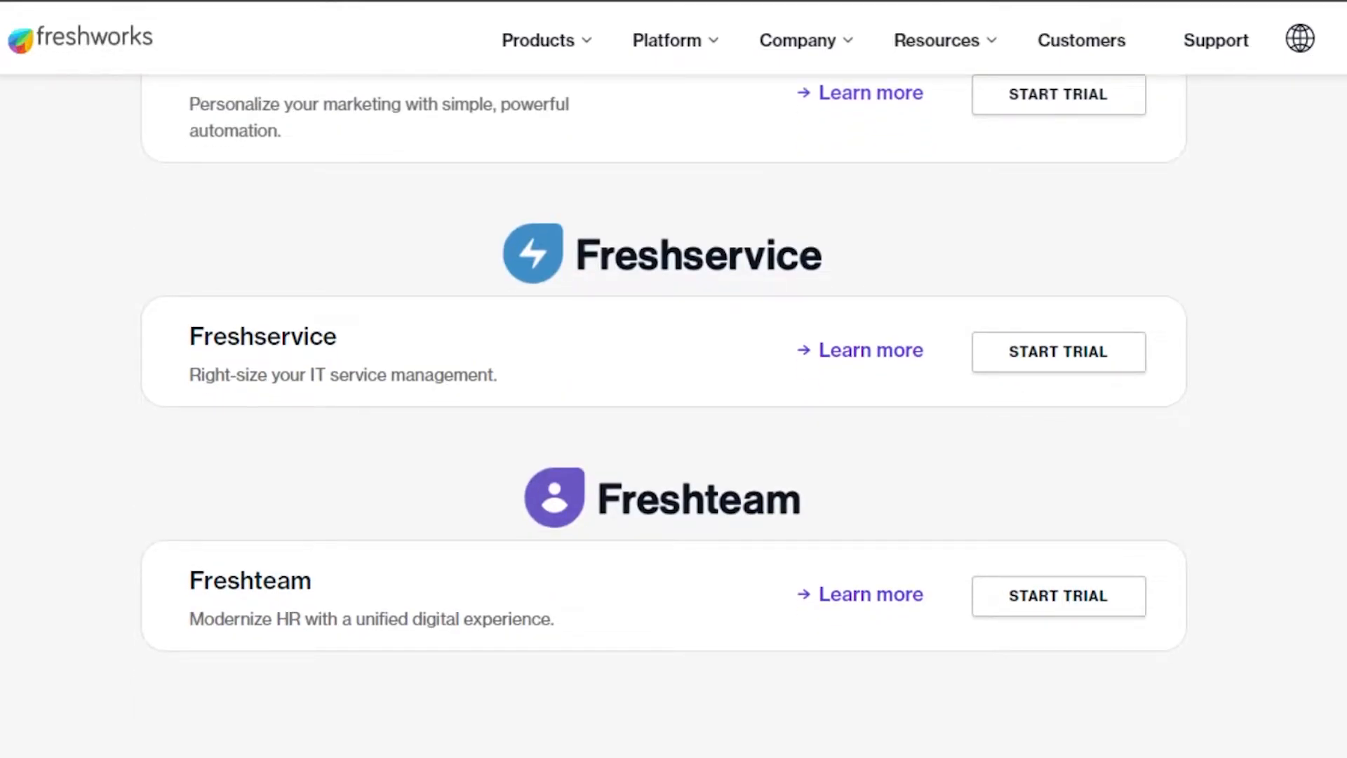
pyautogui.scroll(-2, 673, 414)
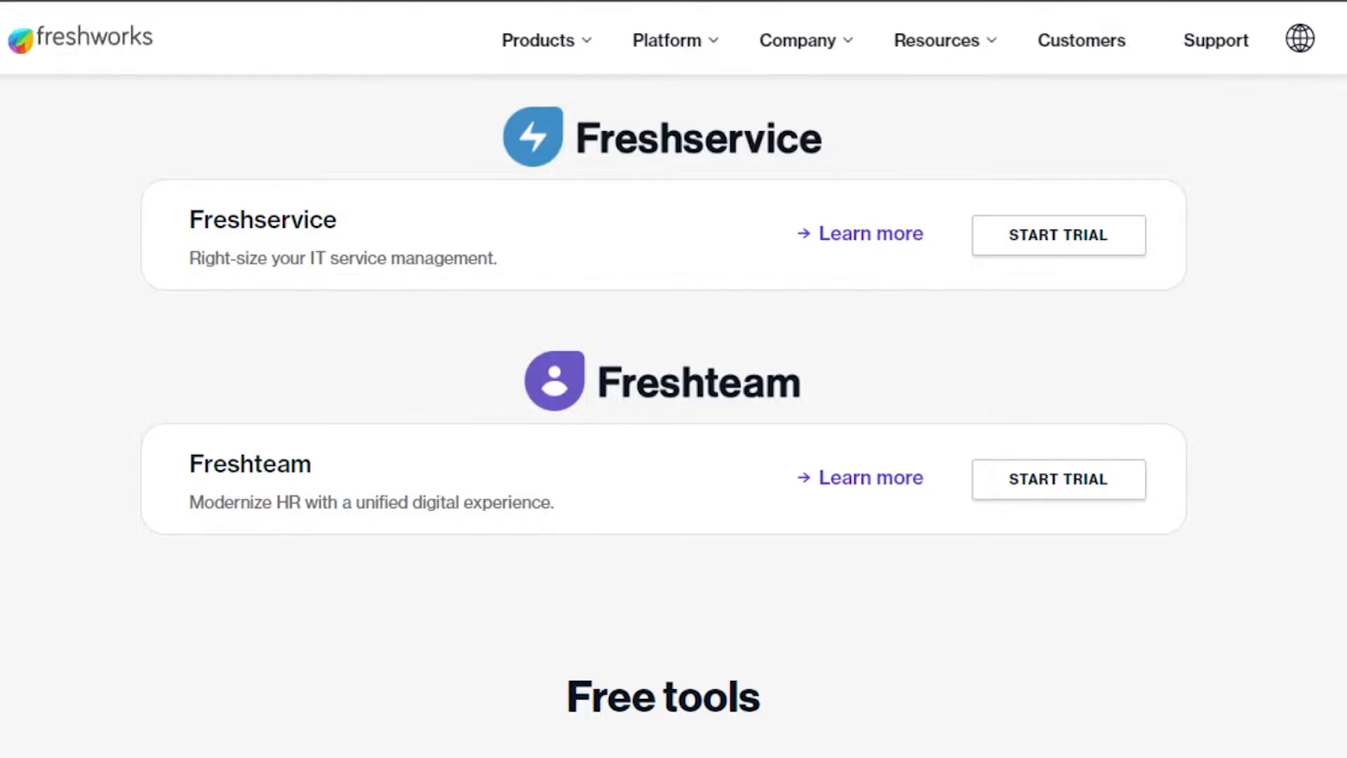
pyautogui.scroll(-8, 674, 414)
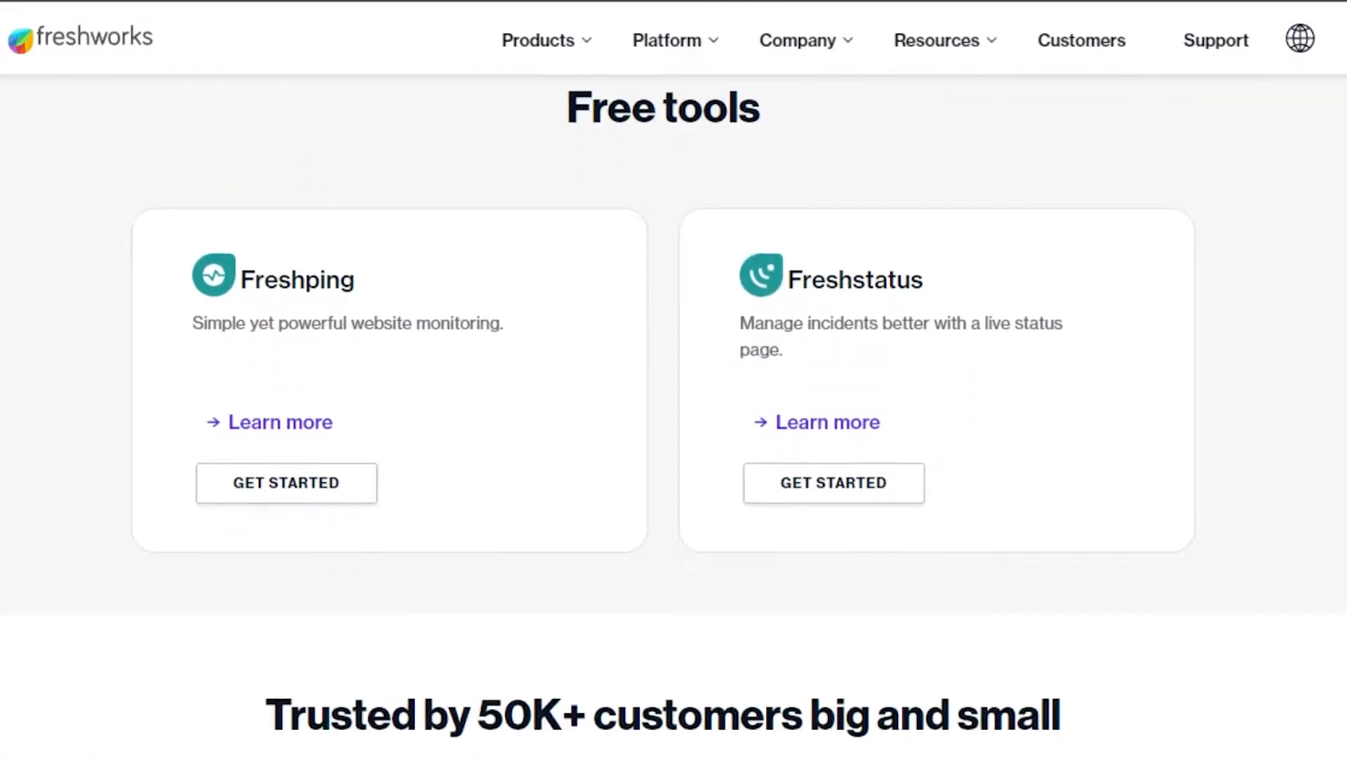
pyautogui.scroll(-1, 674, 414)
pyautogui.scroll(1, 674, 414)
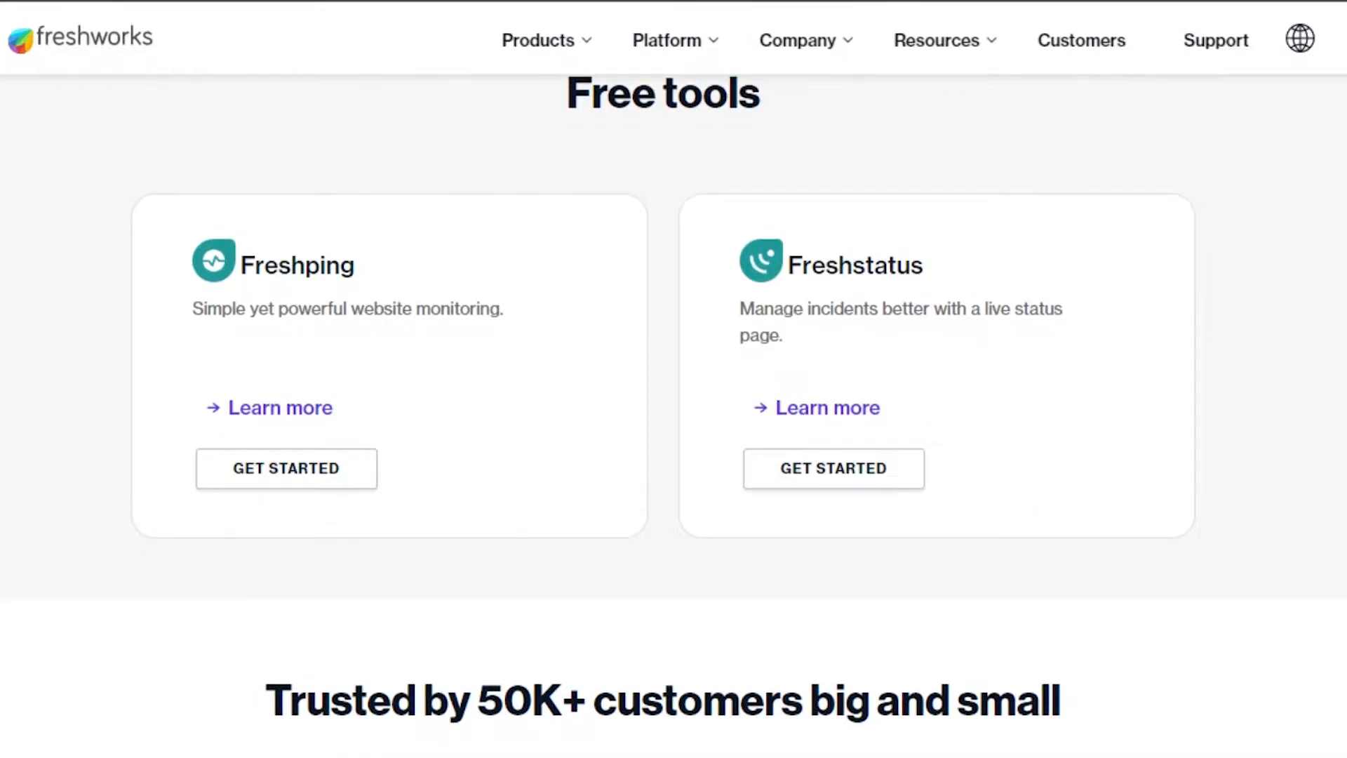
# Step: Review the site navigation's overview of products for customers and for employees
pyautogui.scroll(9, 673, 414)
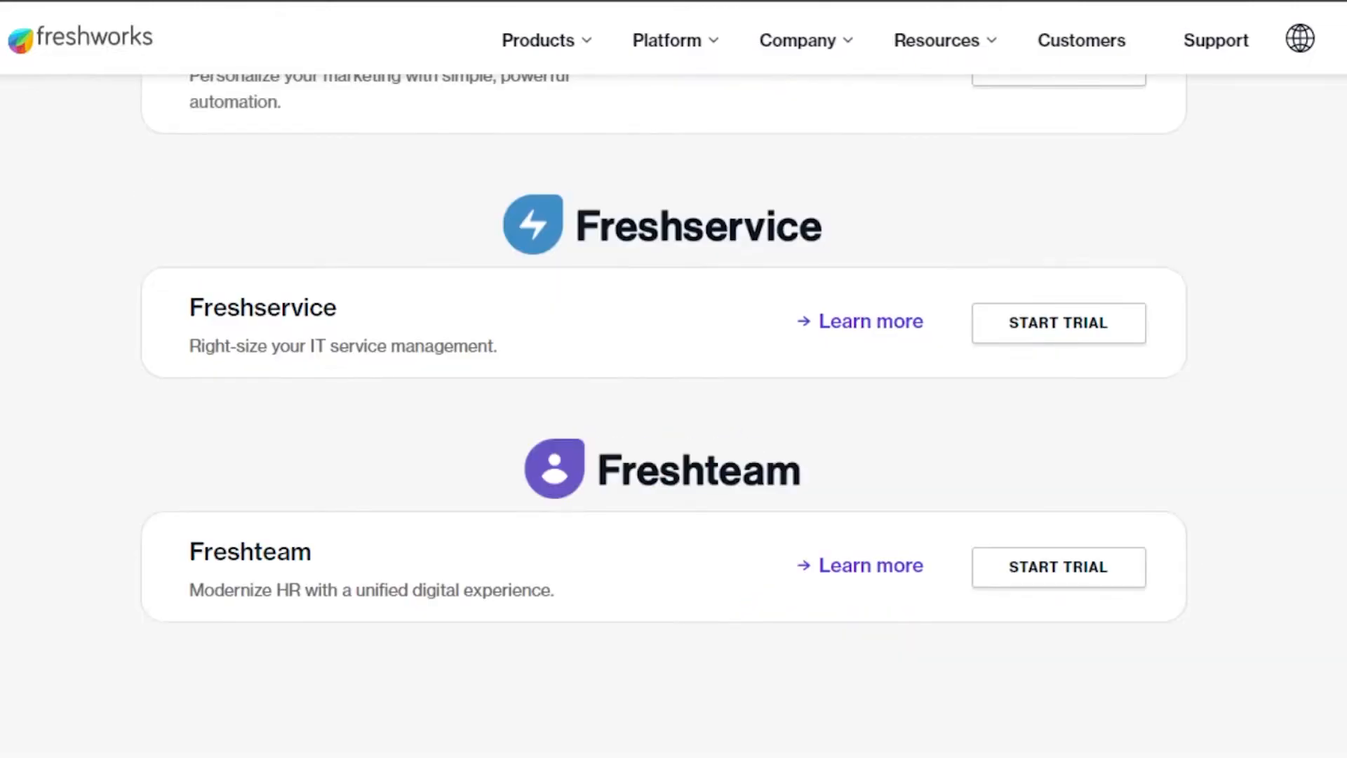
pyautogui.scroll(17, 673, 414)
pyautogui.scroll(-8, 674, 414)
pyautogui.scroll(-11, 673, 414)
pyautogui.scroll(17, 674, 414)
pyautogui.scroll(-6, 673, 414)
pyautogui.scroll(16, 674, 414)
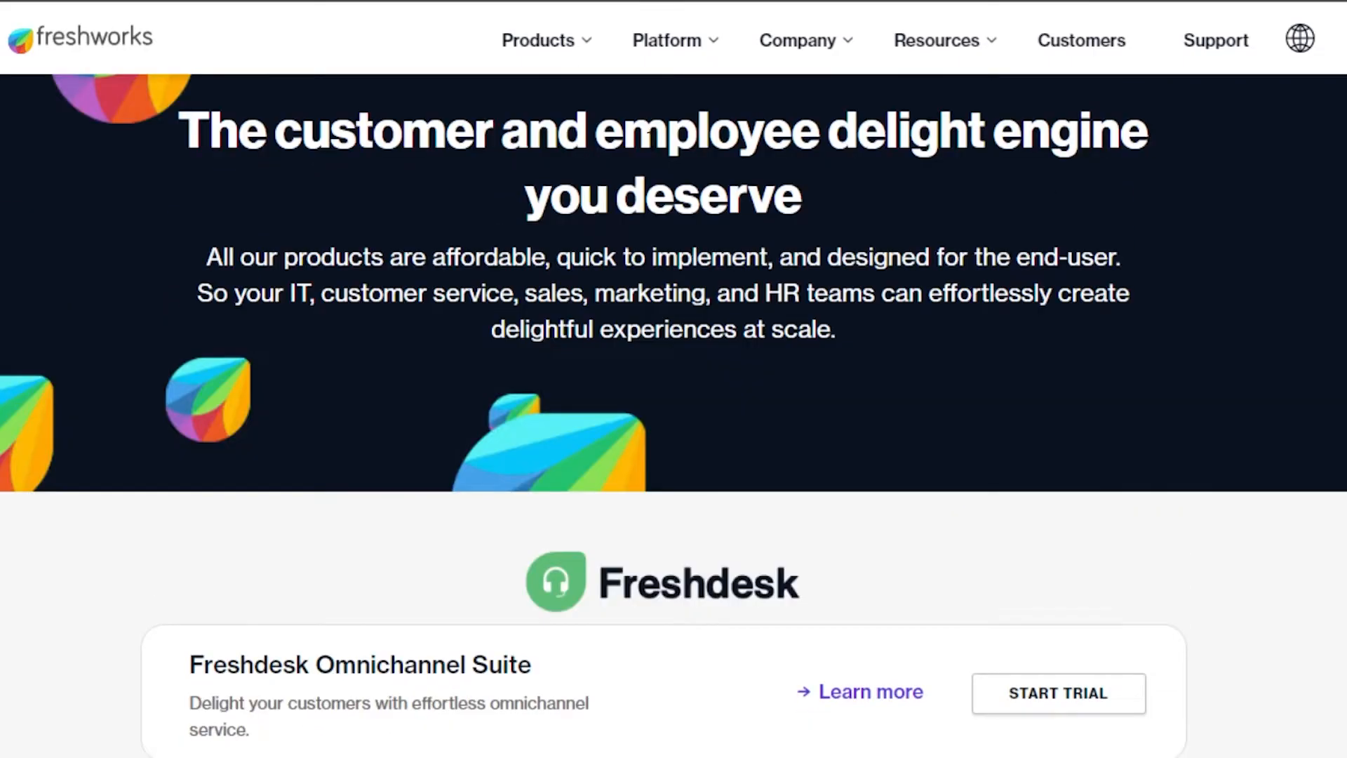
pyautogui.moveTo(562, 49)
pyautogui.scroll(2, 561, 42)
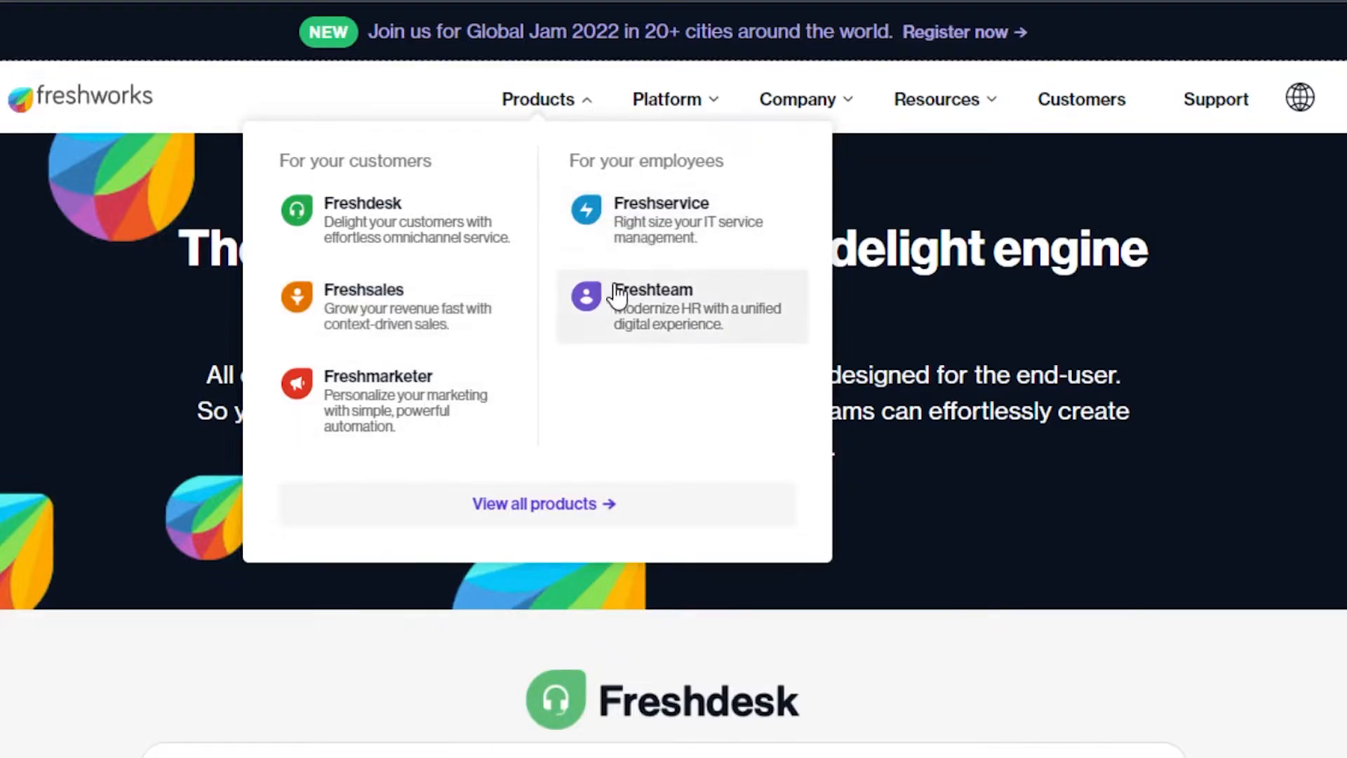
pyautogui.moveTo(701, 112)
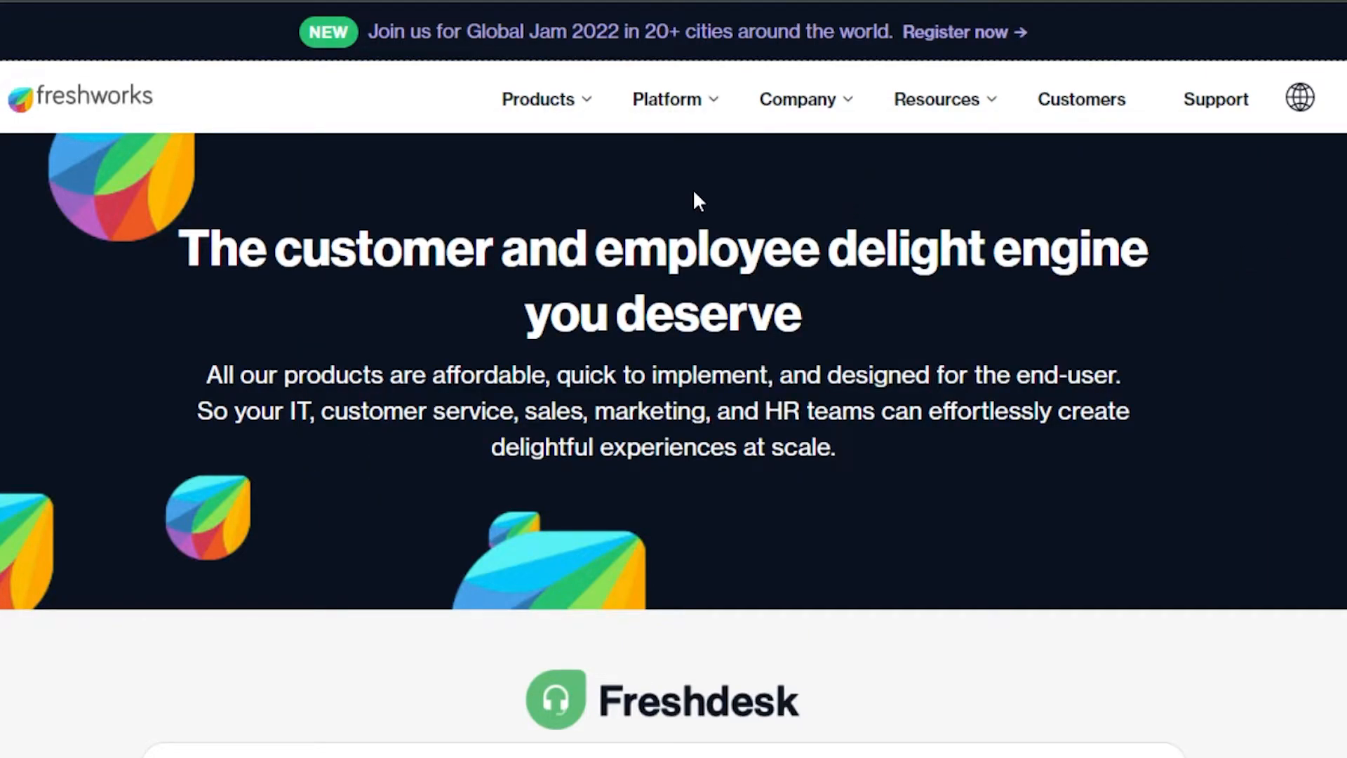
# Step: Compare the Freshdesk and Freshsales product entries and their trial options on the catalogue page
pyautogui.scroll(-12, 673, 379)
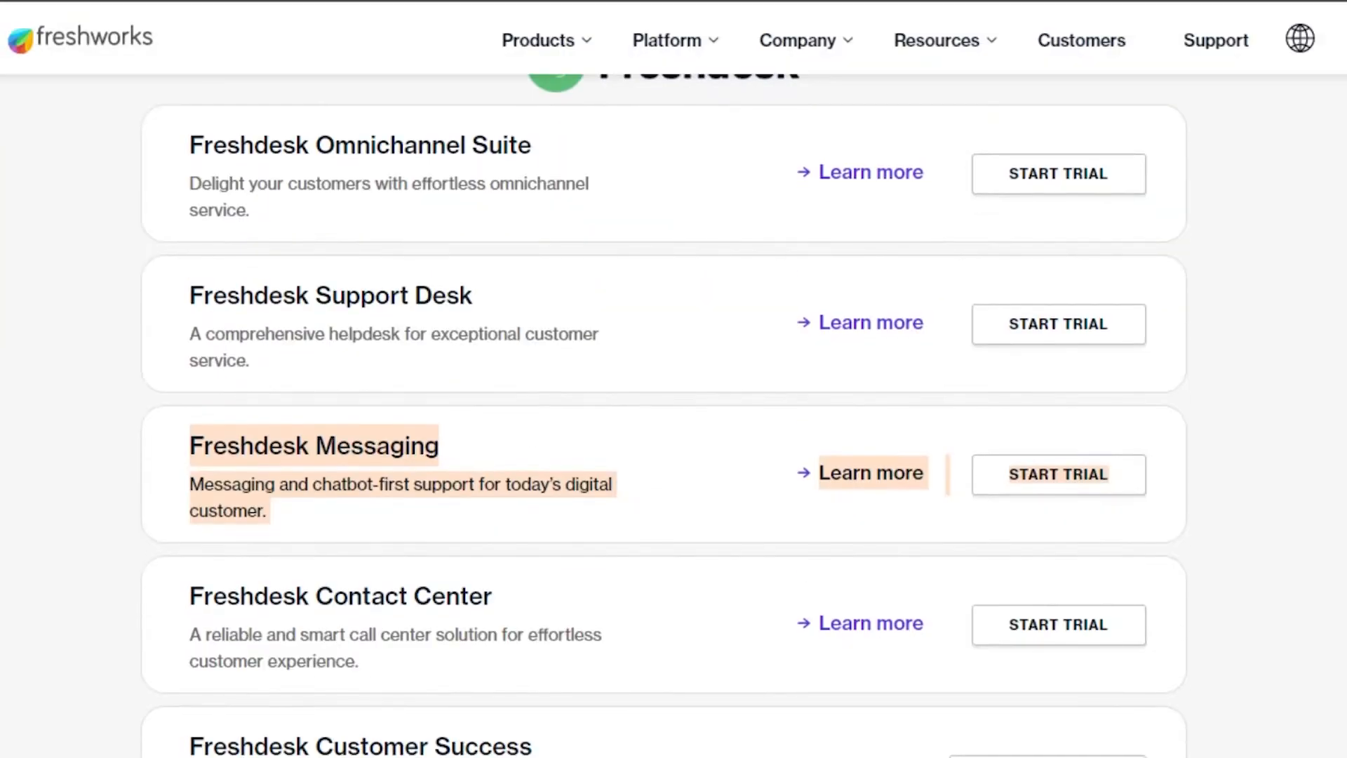
pyautogui.scroll(8, 673, 379)
pyautogui.scroll(3, 673, 379)
pyautogui.scroll(-15, 673, 379)
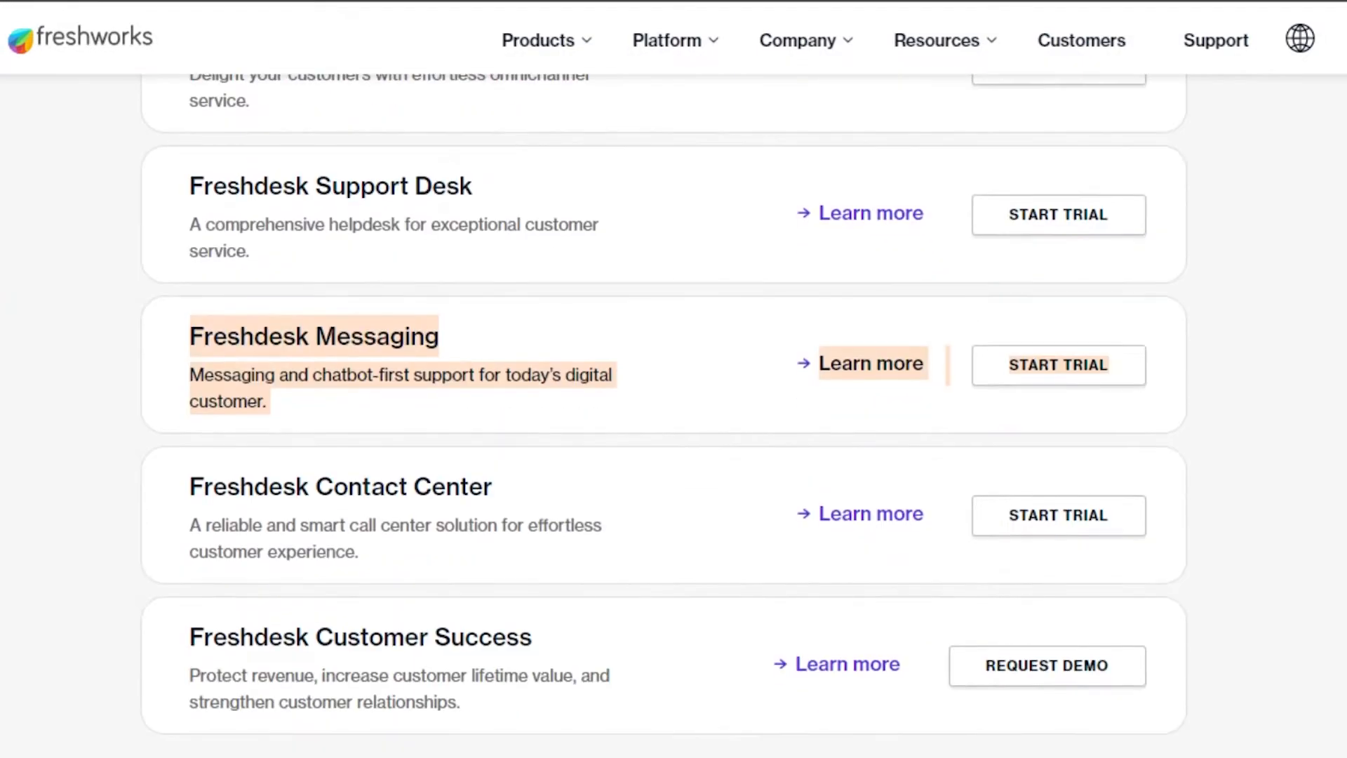
pyautogui.scroll(12, 674, 378)
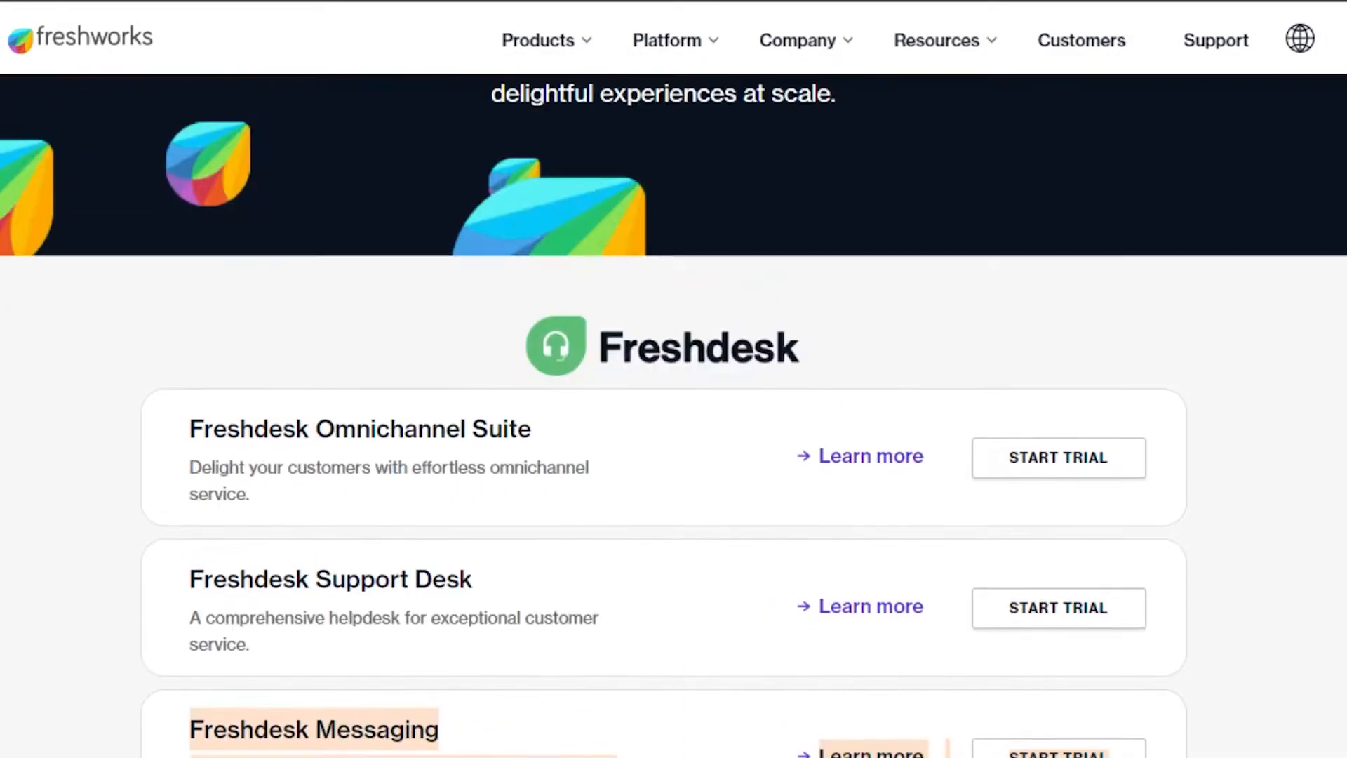
pyautogui.scroll(-6, 673, 378)
pyautogui.scroll(-8, 673, 379)
pyautogui.scroll(18, 674, 379)
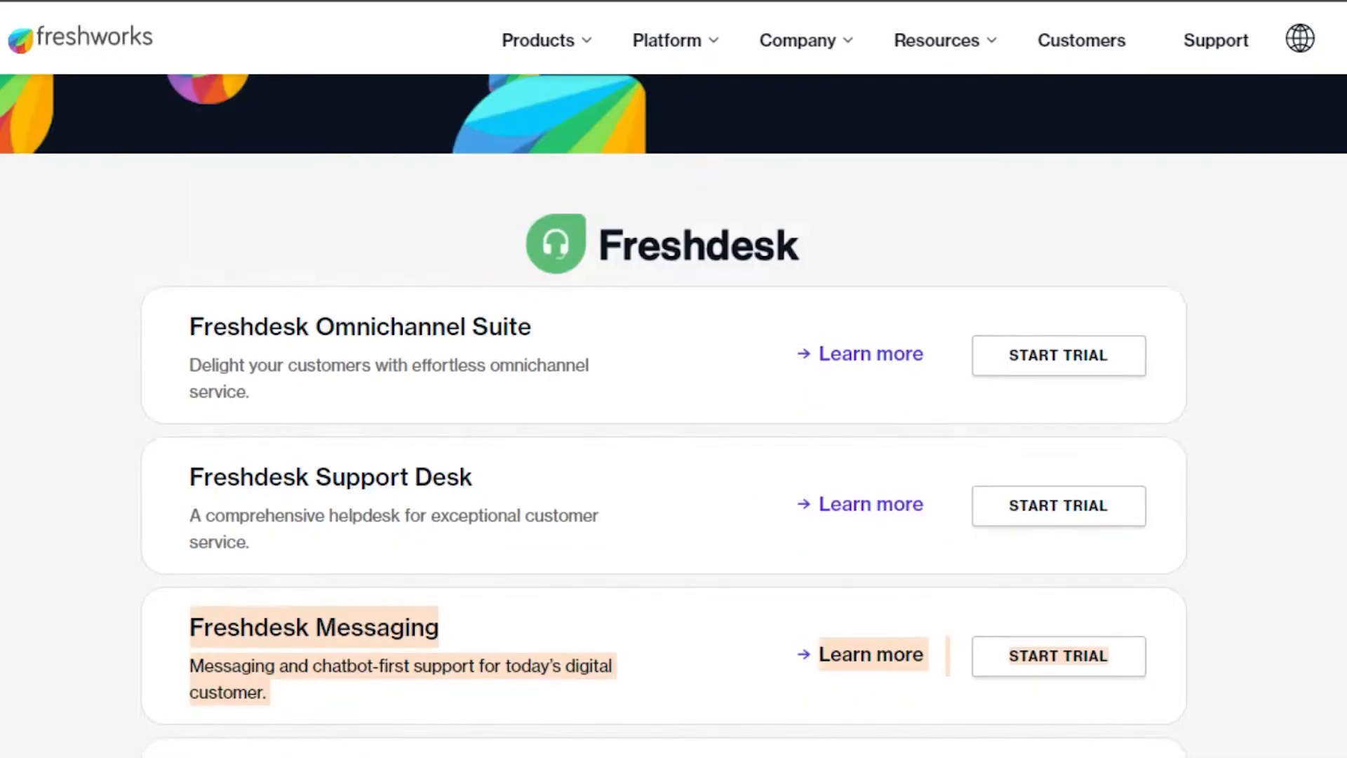
pyautogui.scroll(-7, 673, 378)
pyautogui.scroll(-9, 673, 379)
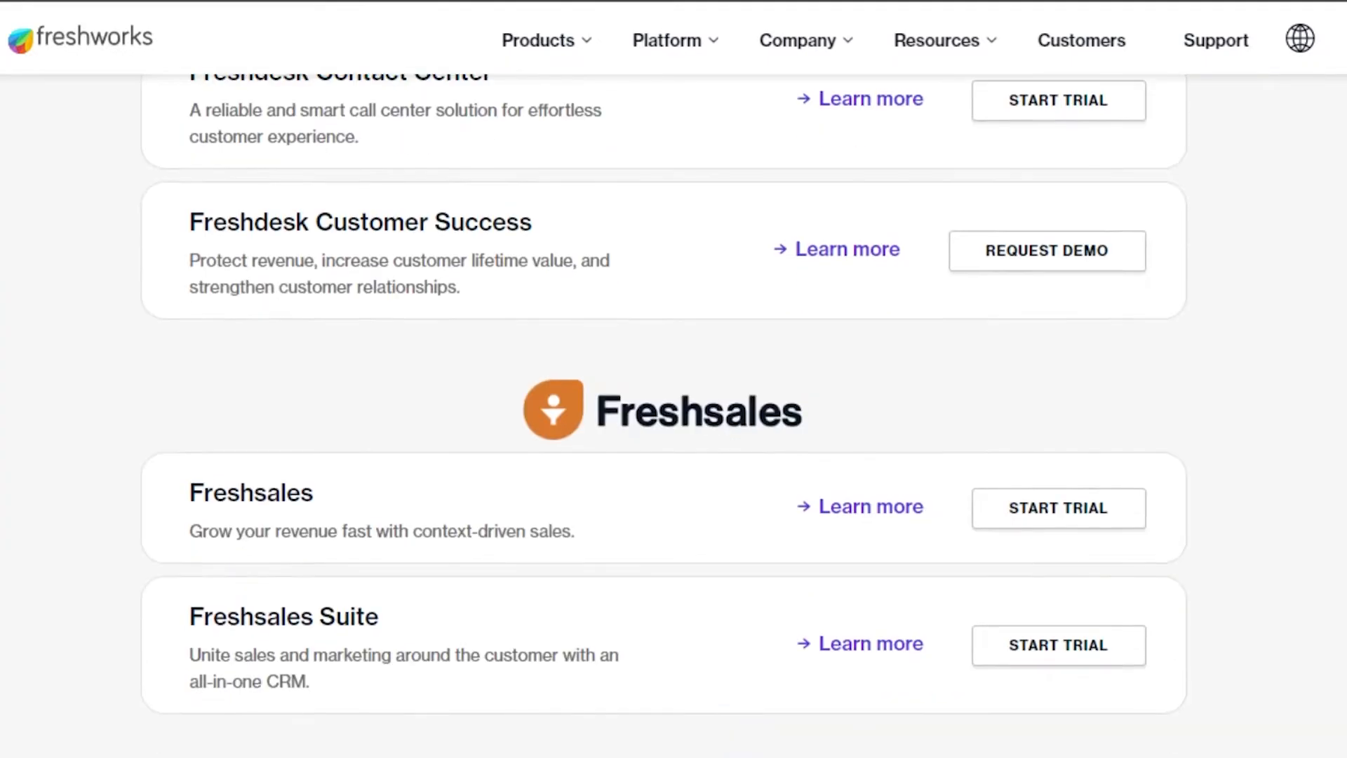
pyautogui.scroll(12, 673, 378)
pyautogui.scroll(-4, 673, 379)
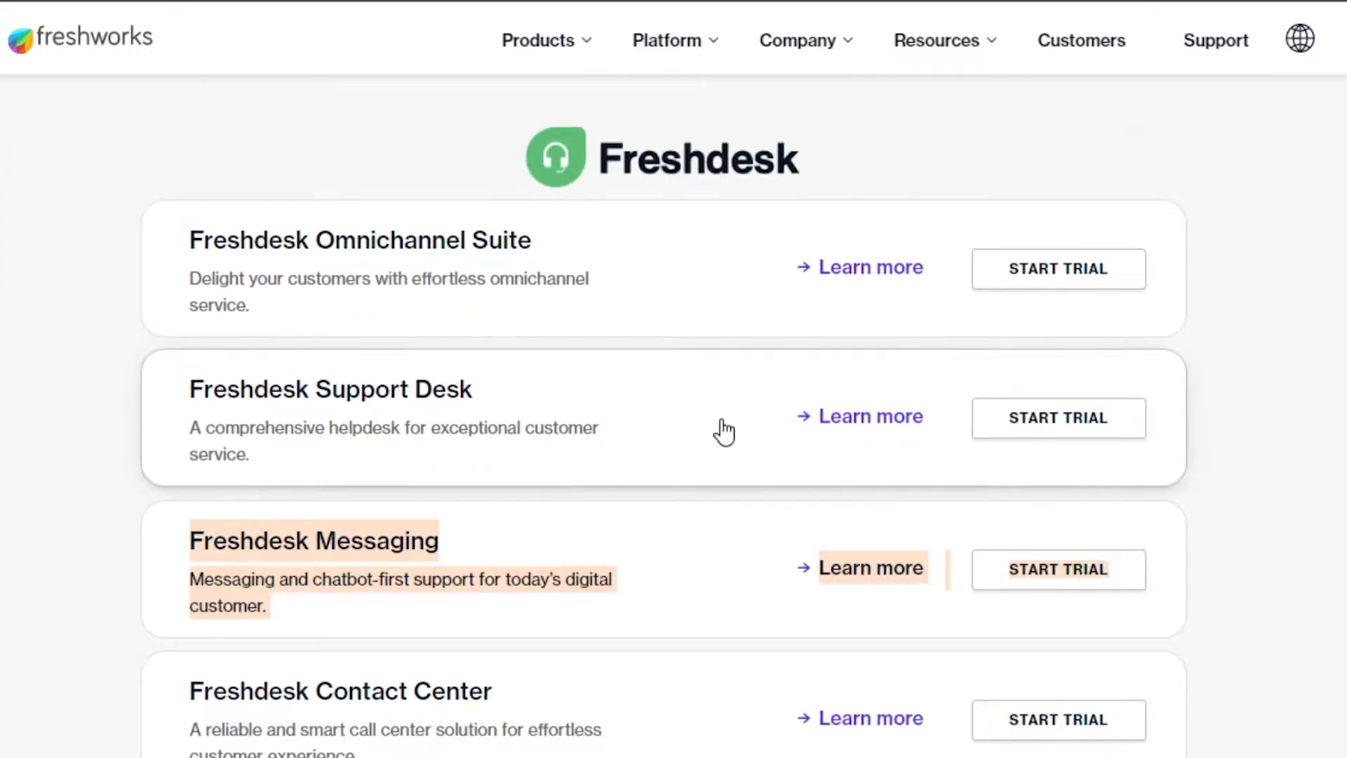
pyautogui.scroll(-6, 1140, 196)
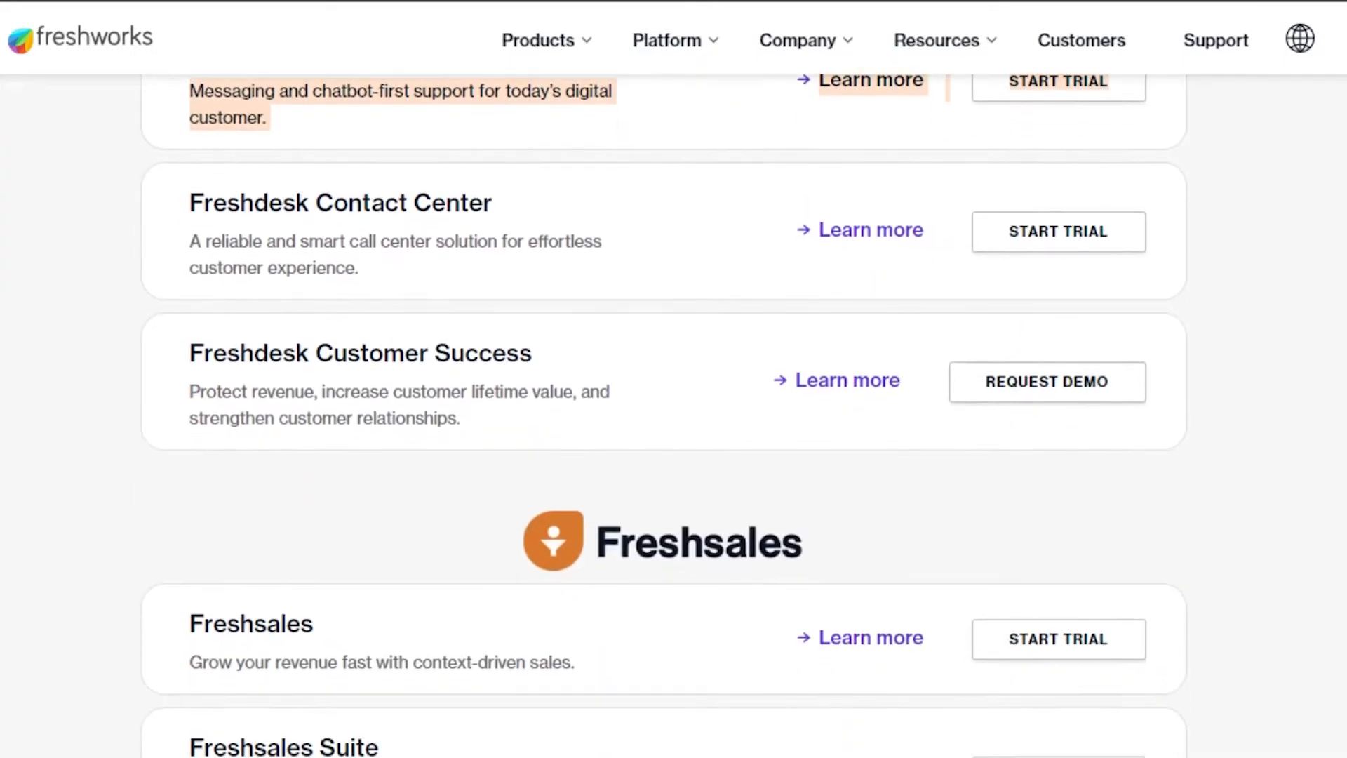
# Step: Start the Freshdesk Omnichannel Suite free trial and sign up with the first listed Google account
pyautogui.scroll(8, 1272, 388)
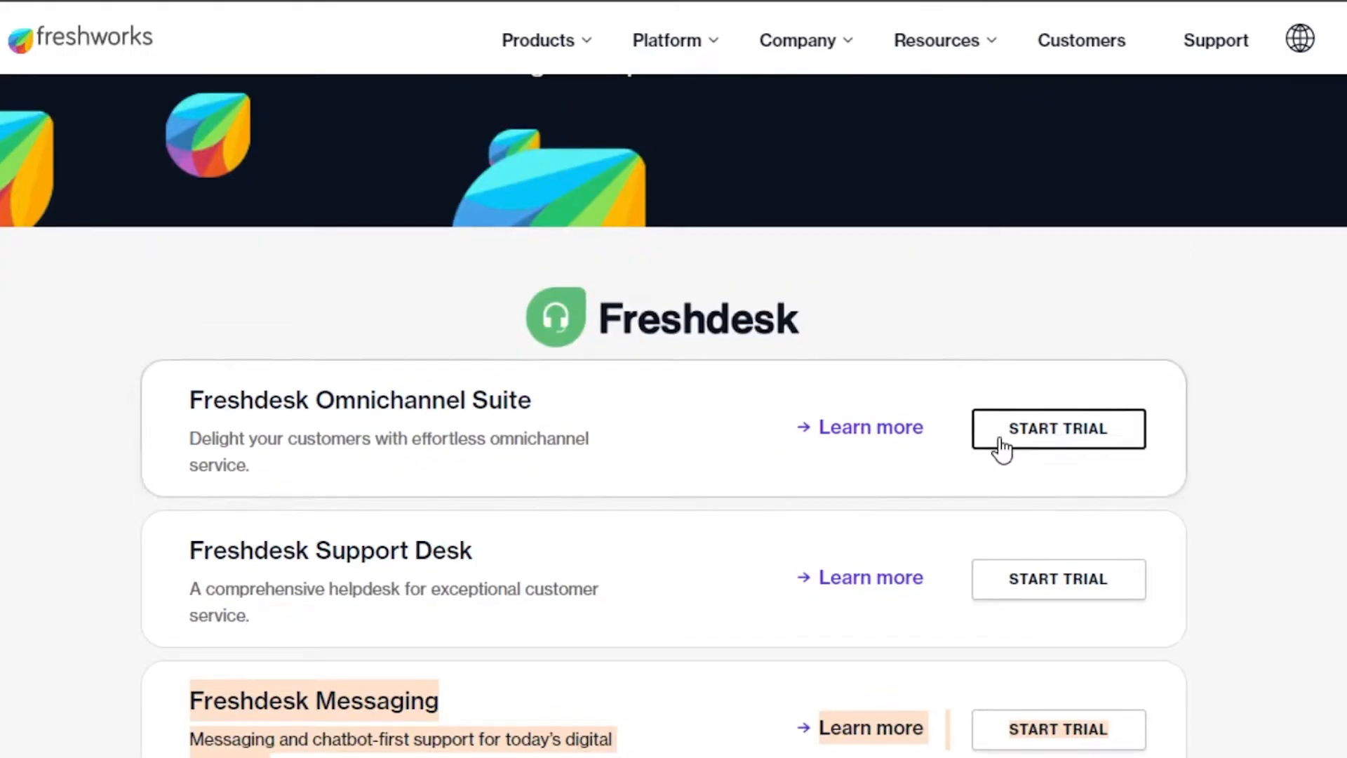
pyautogui.click(1049, 436)
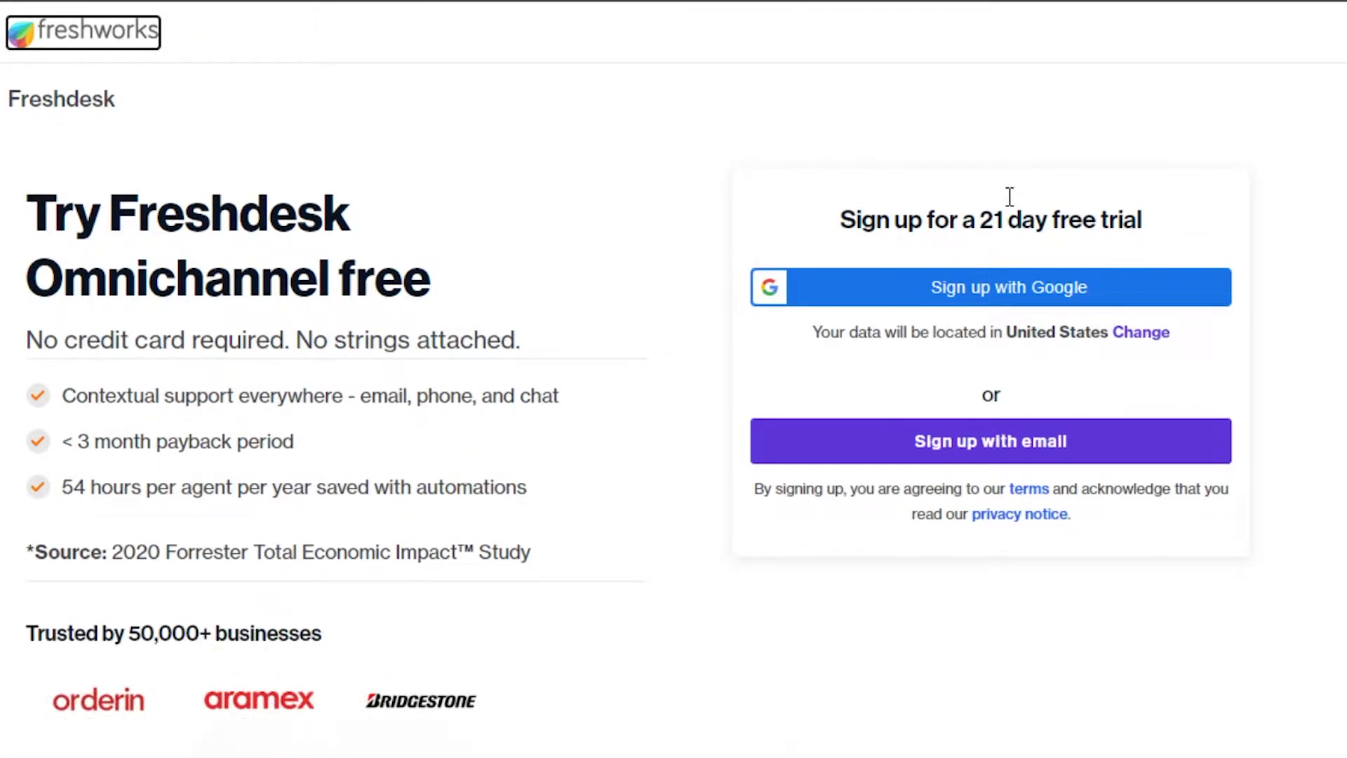
pyautogui.click(961, 287)
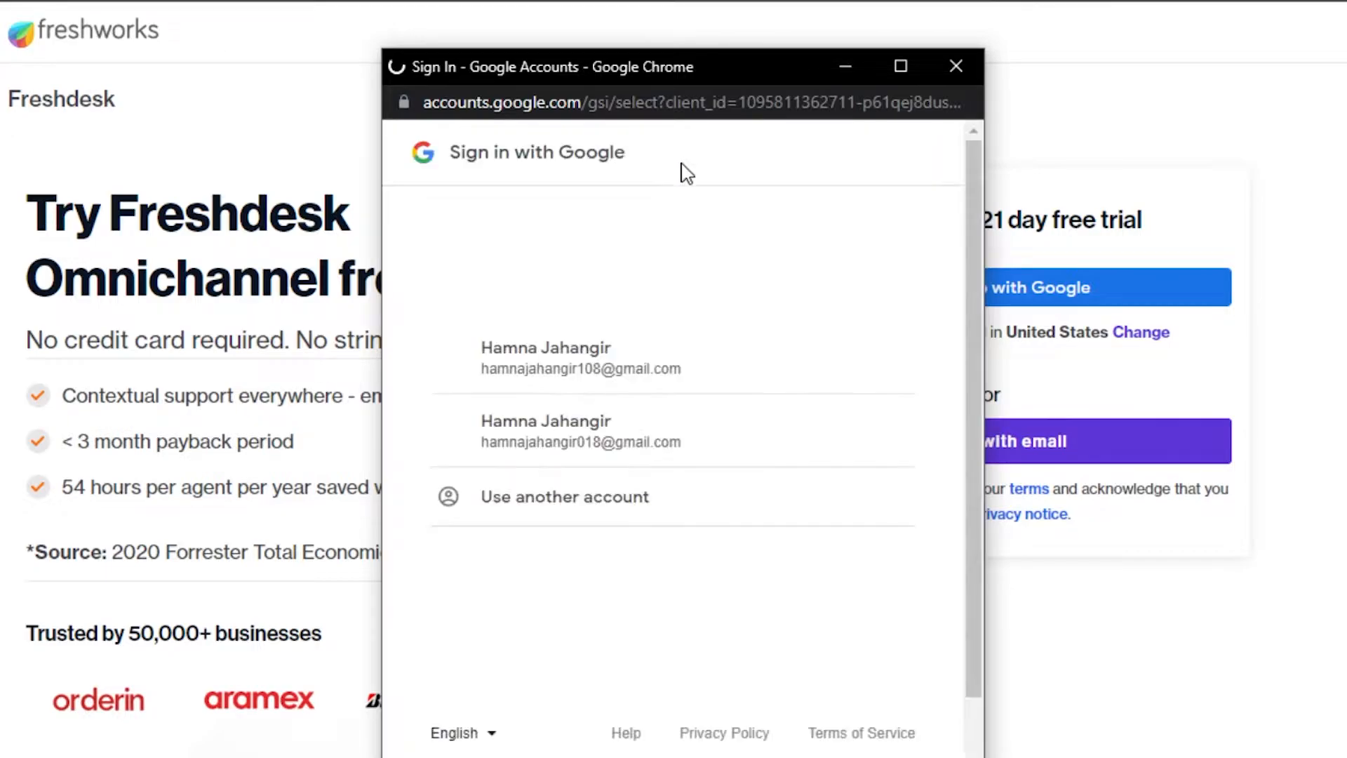
pyautogui.click(601, 361)
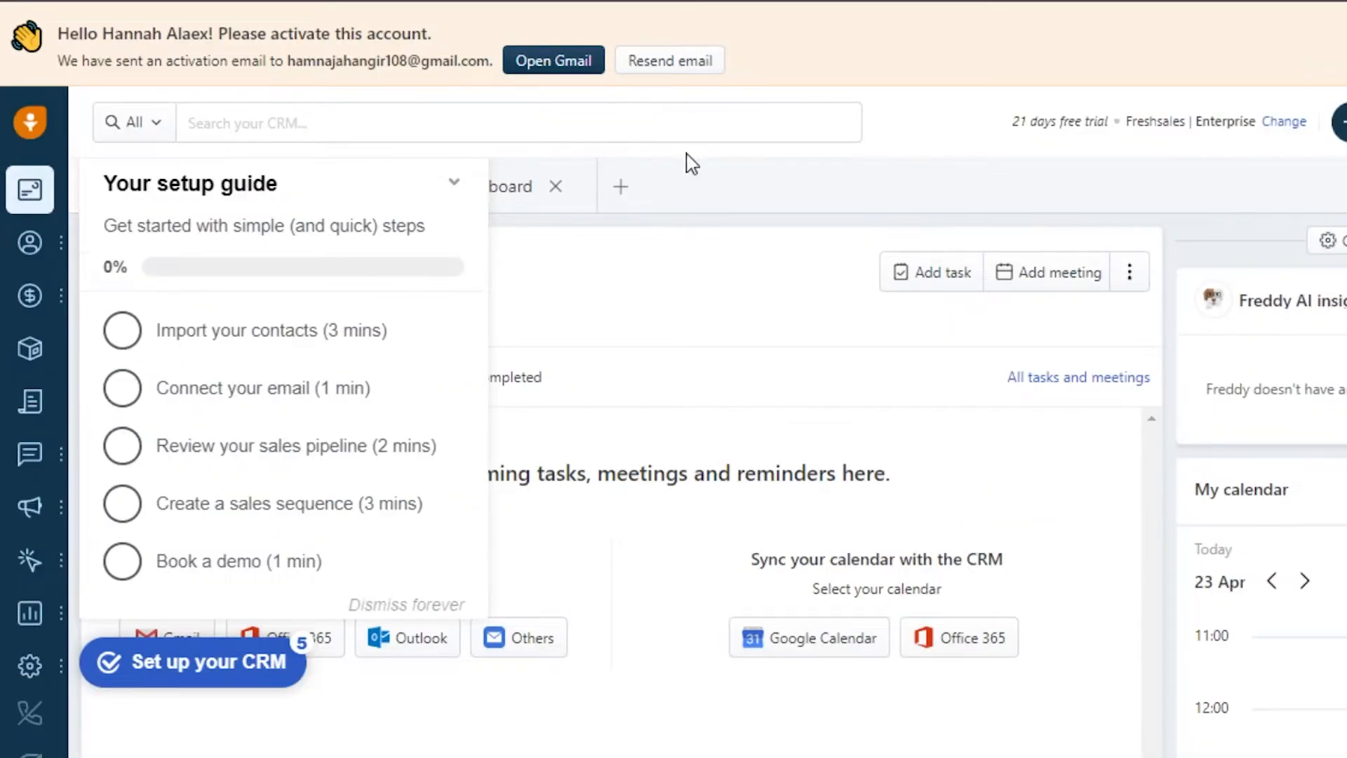
# Step: Collapse the setup guide and look over the Activities Dashboard
pyautogui.click(455, 181)
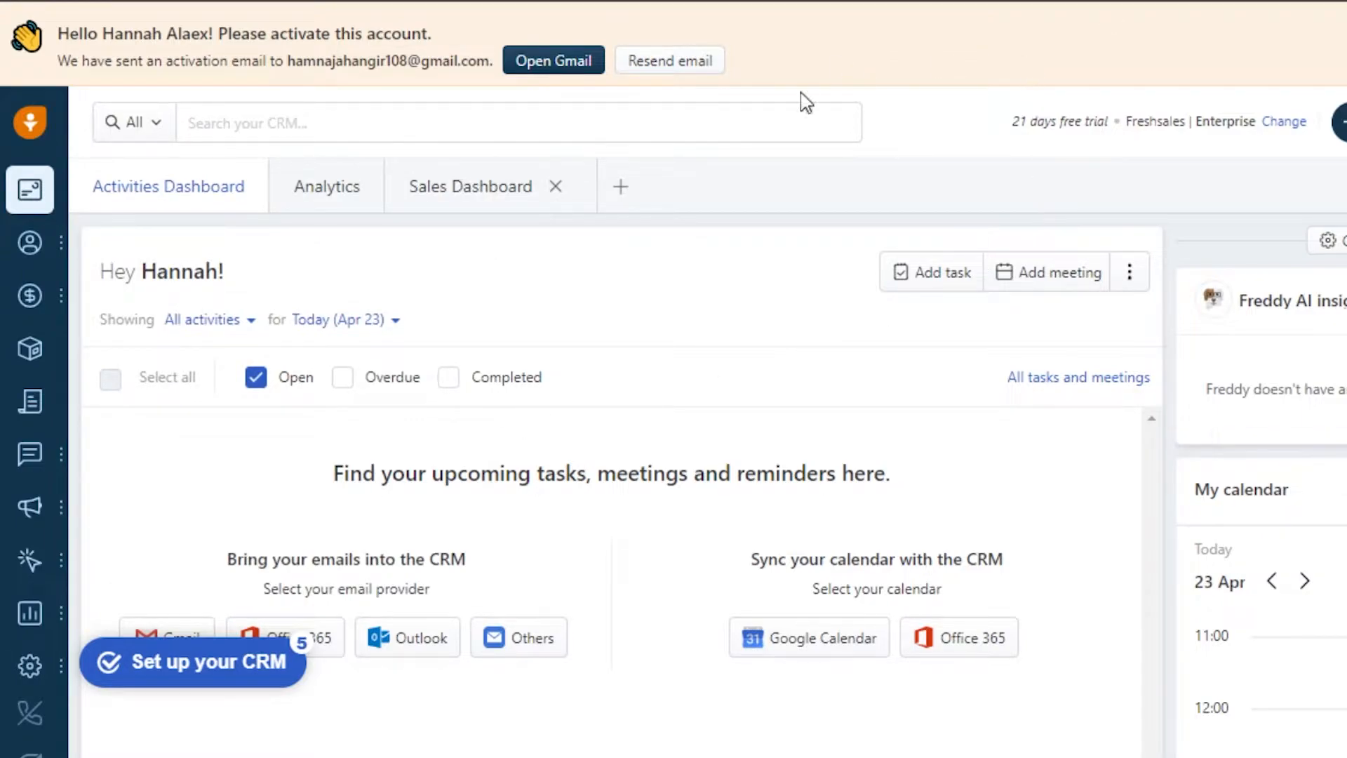
pyautogui.scroll(-5, 1260, 491)
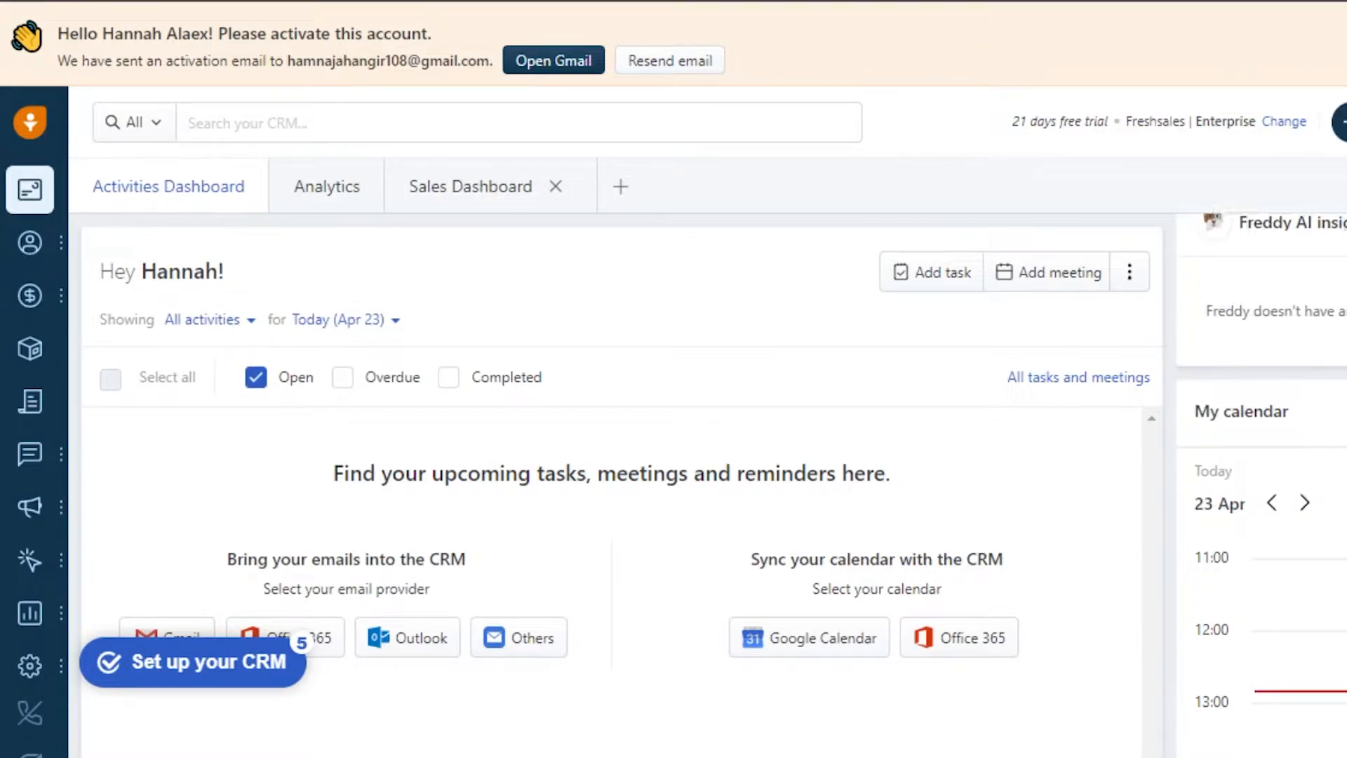
pyautogui.scroll(5, 1260, 491)
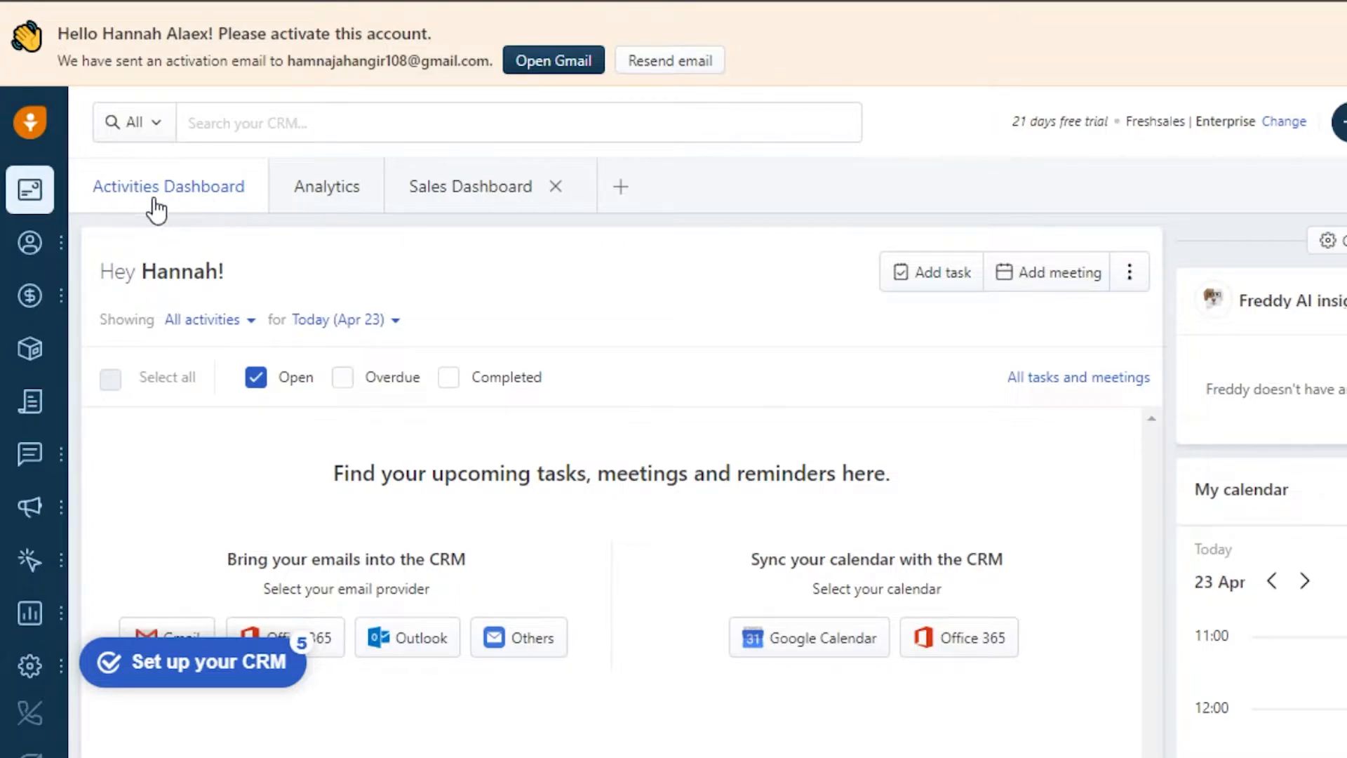
# Step: View the Analytics page and the Sales Dashboard, and bring up the contacts and accounts options
pyautogui.click(342, 203)
pyautogui.click(486, 209)
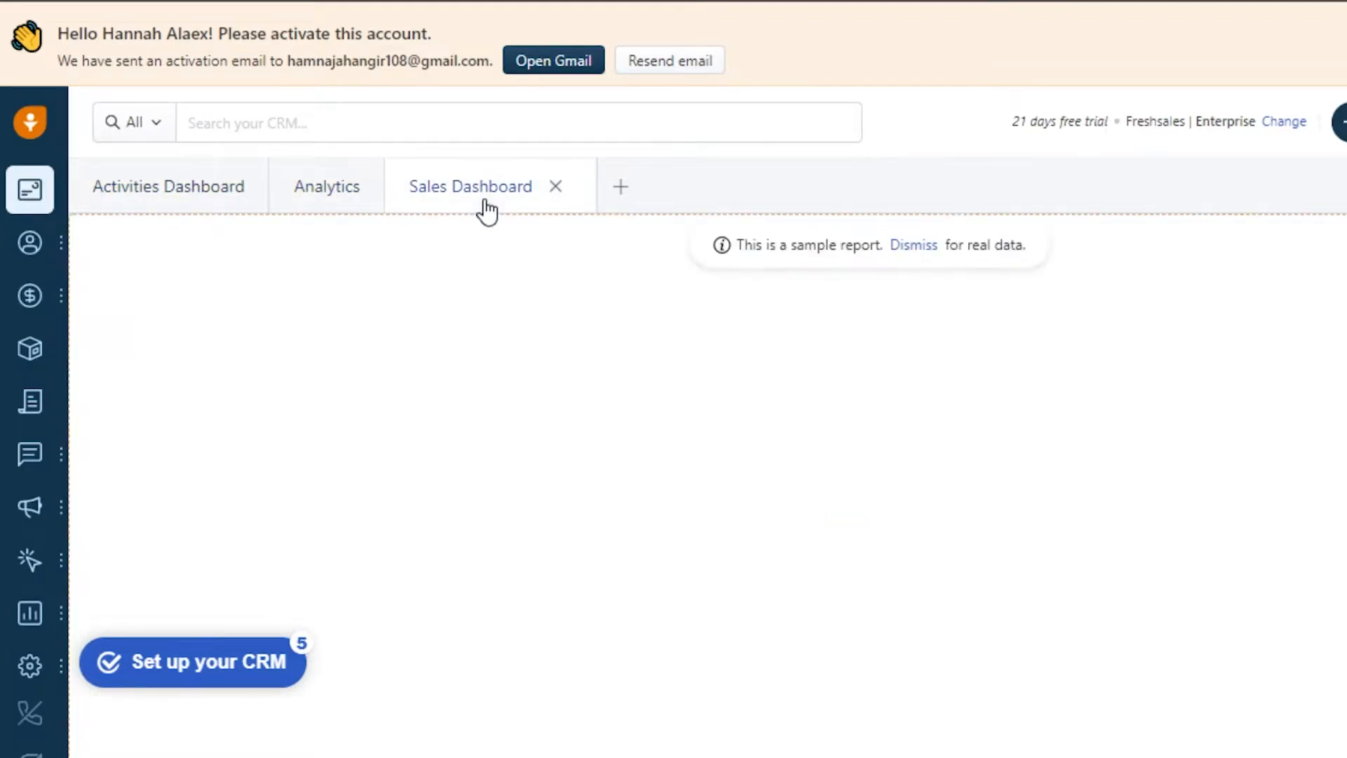
pyautogui.moveTo(30, 247)
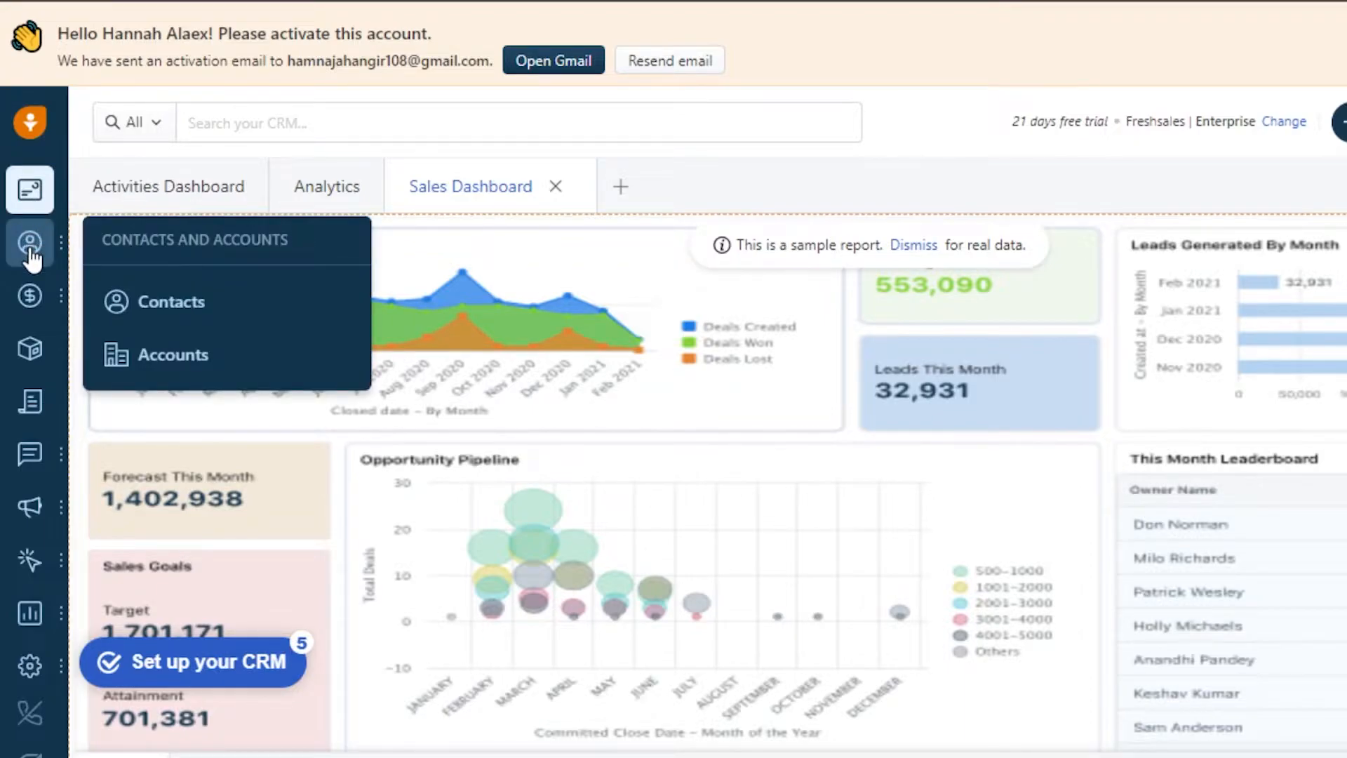
# Step: Look through the CRM's navigation sections, including Documents, Marketing Automation and Analytics, and open the contacts list
pyautogui.moveTo(31, 319)
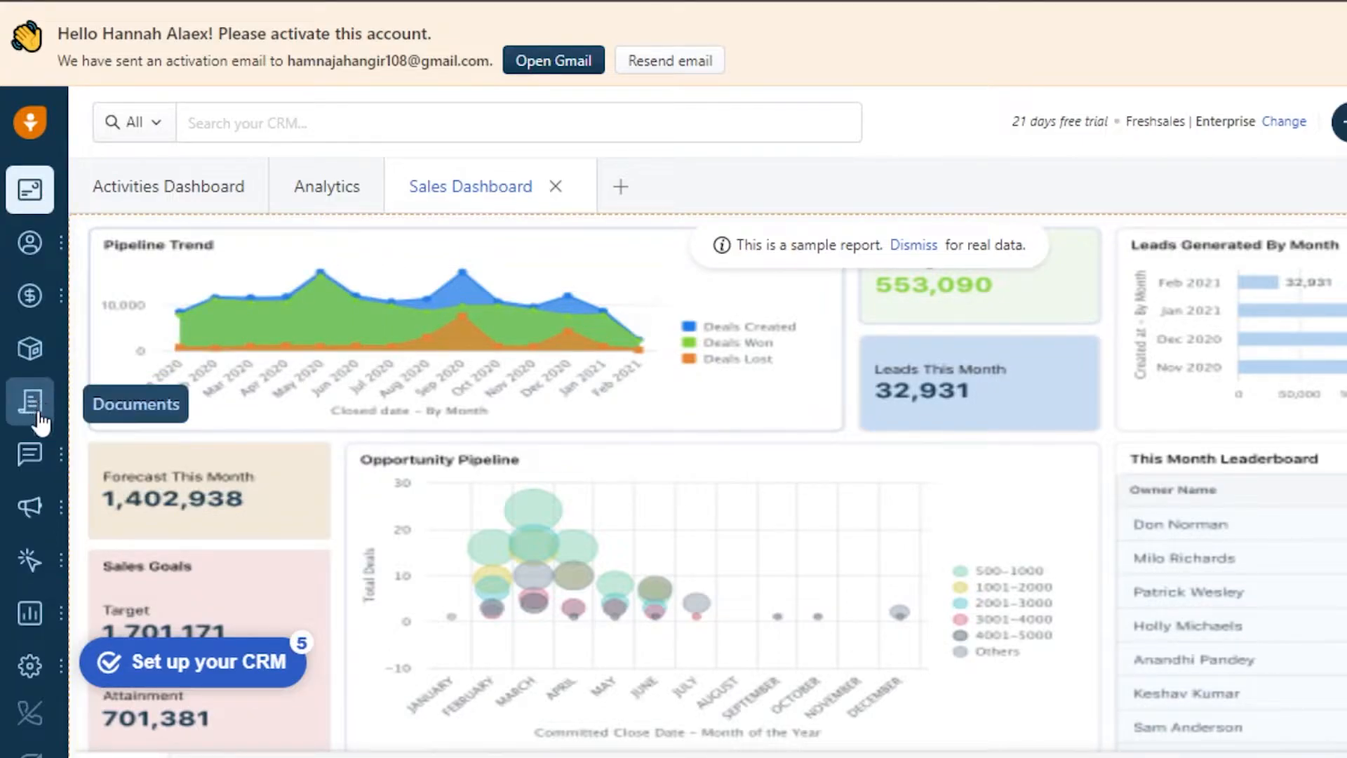
pyautogui.moveTo(40, 468)
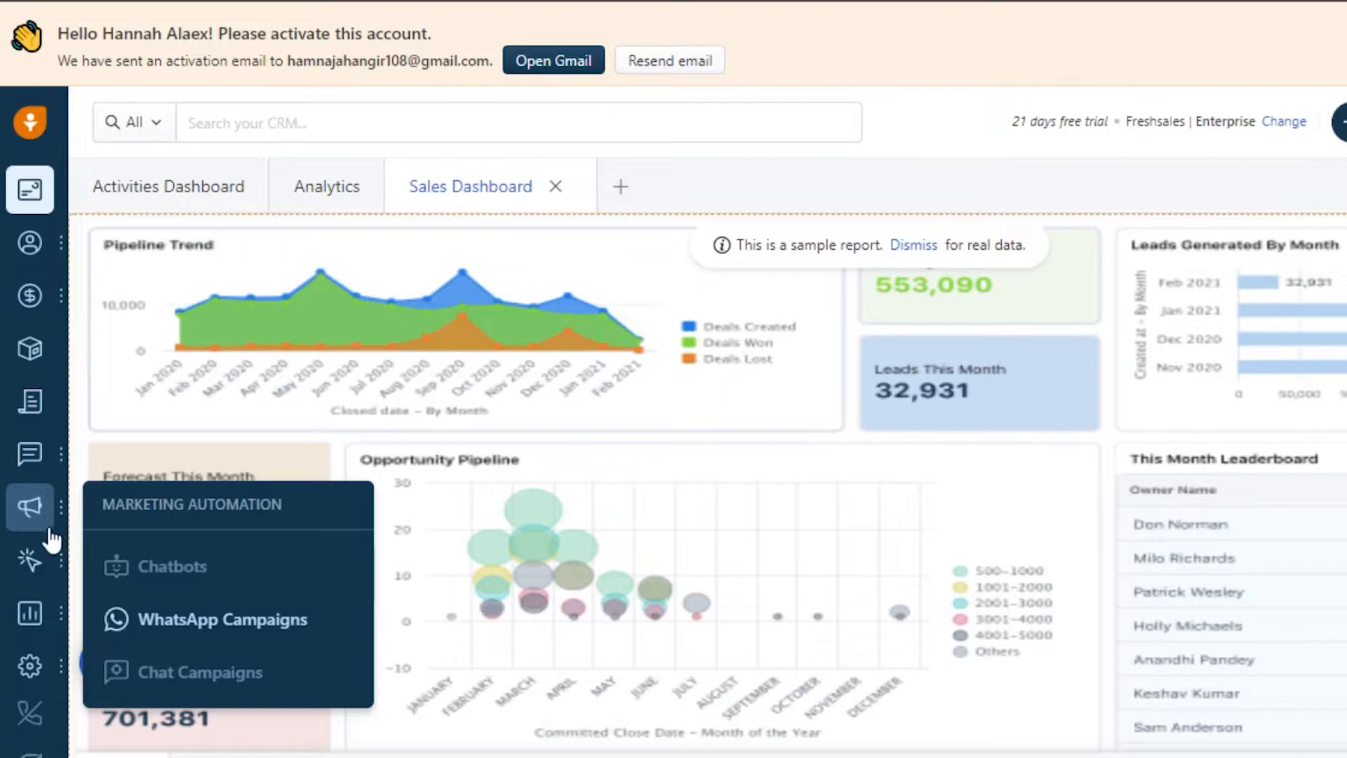
pyautogui.moveTo(40, 566)
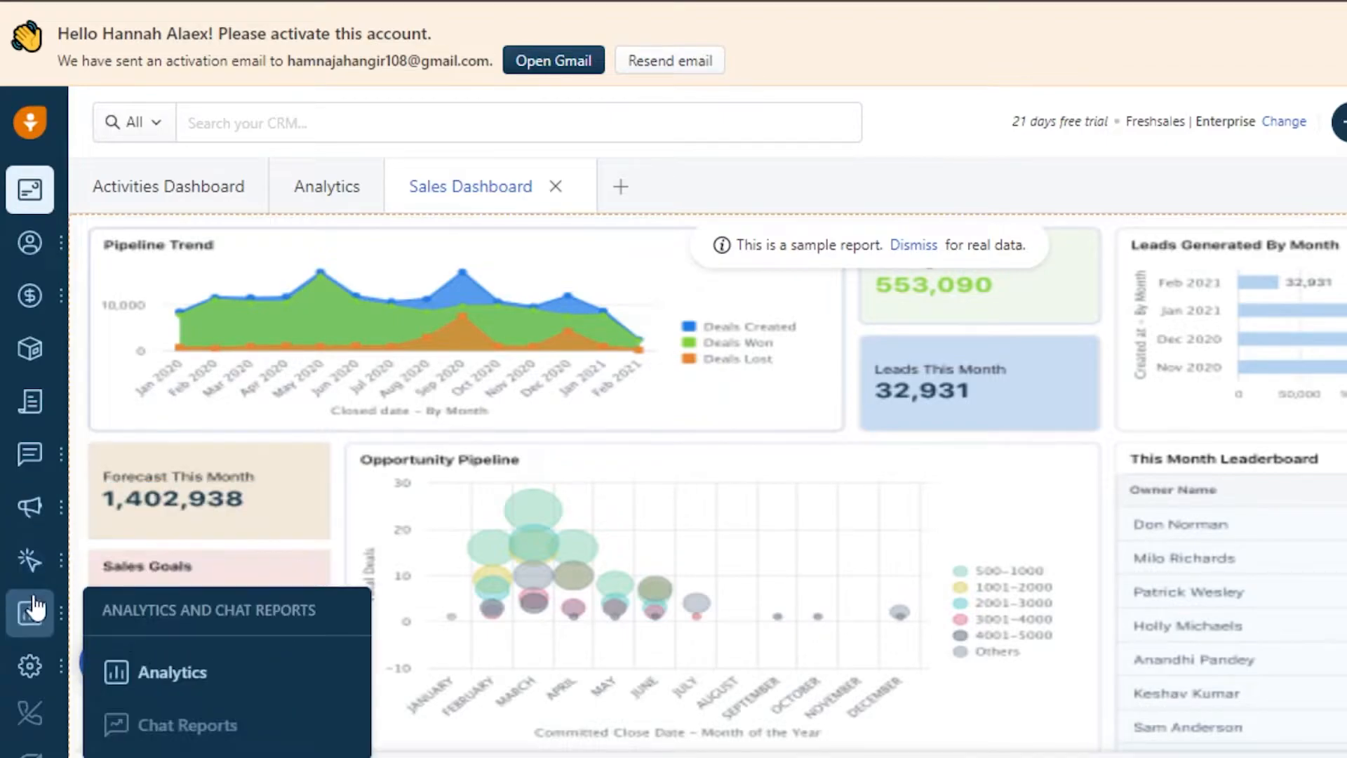
pyautogui.moveTo(33, 645)
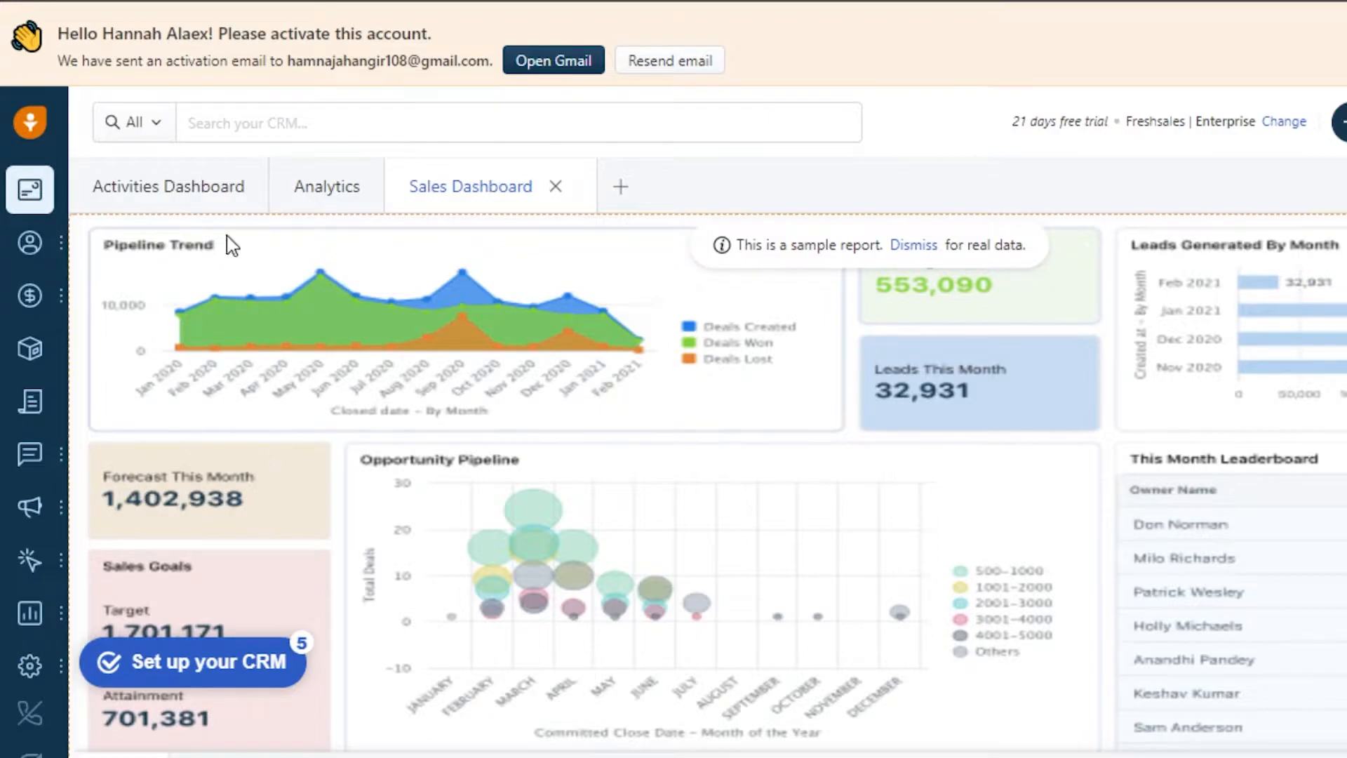
pyautogui.moveTo(82, 313)
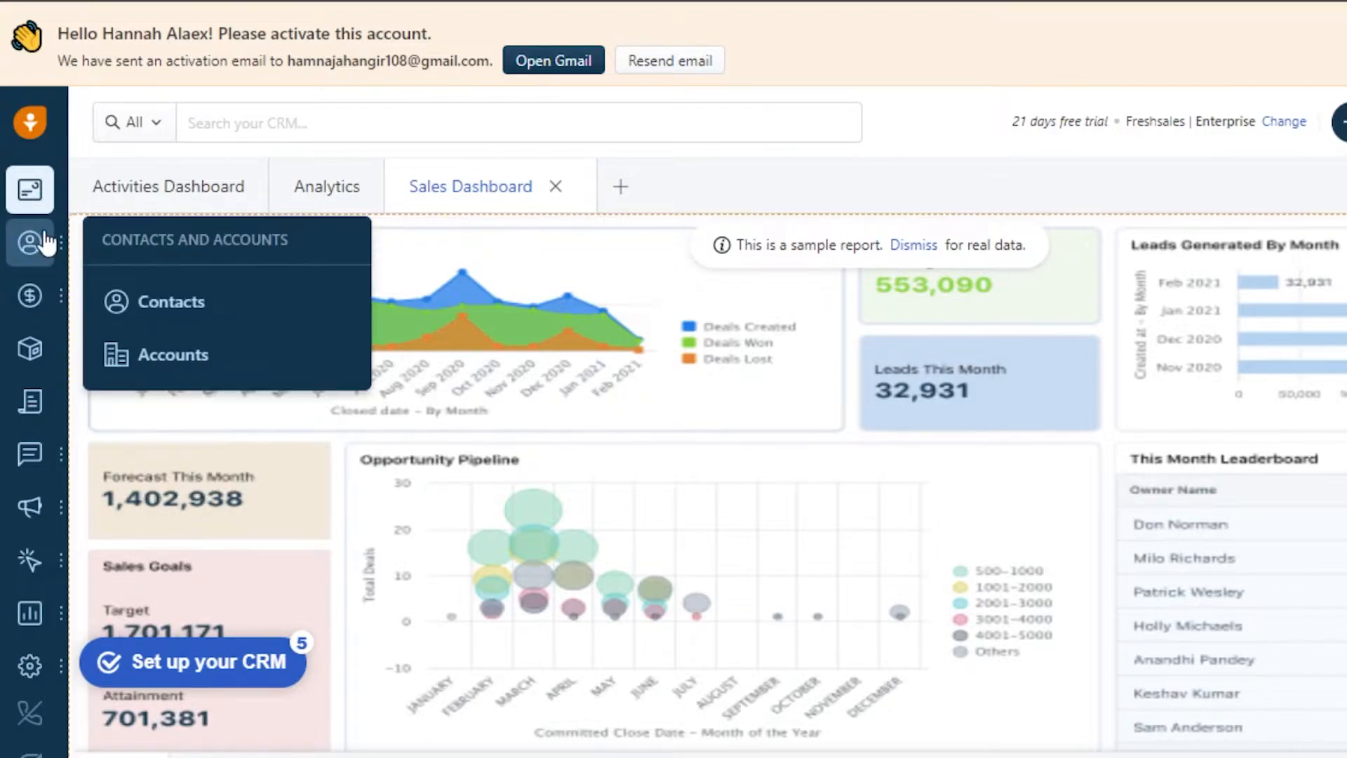
pyautogui.click(160, 303)
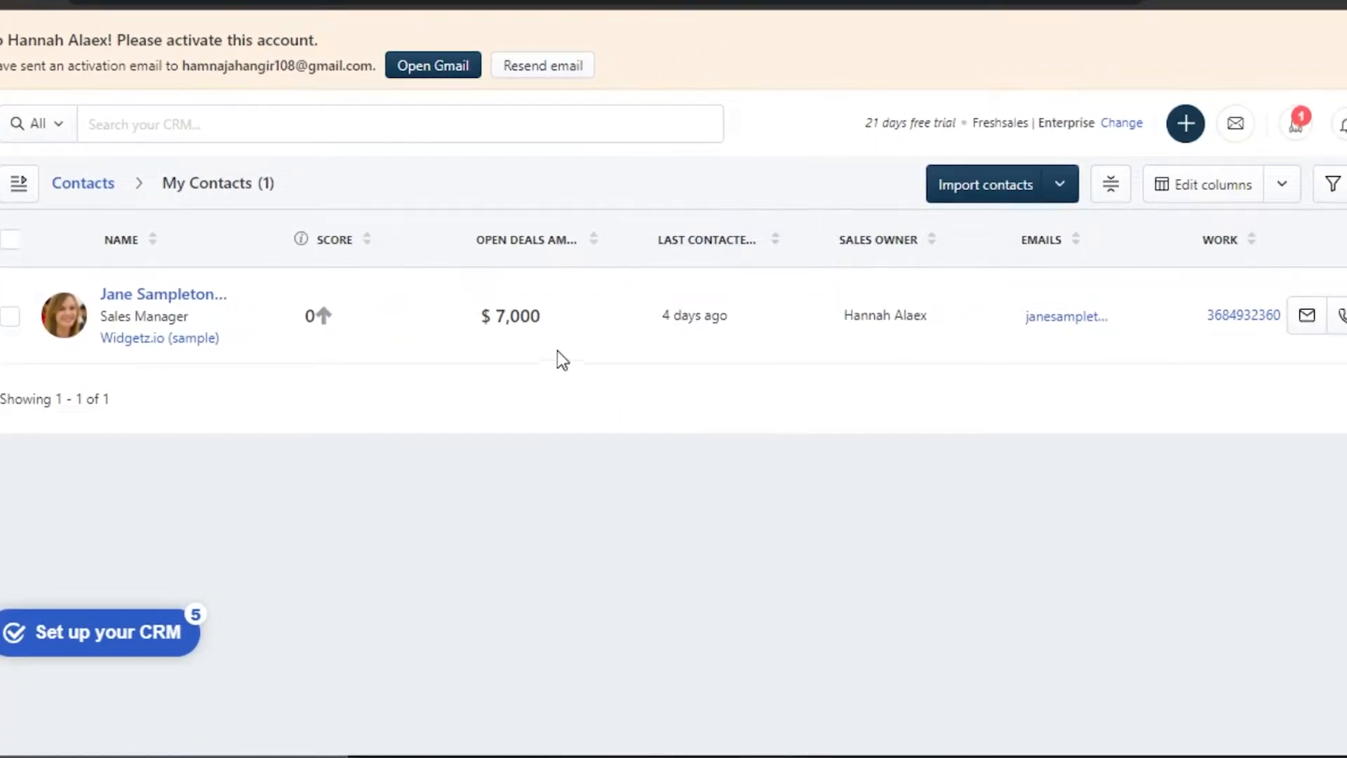
# Step: View the options for importing contacts from the My Contacts list
pyautogui.click(1072, 198)
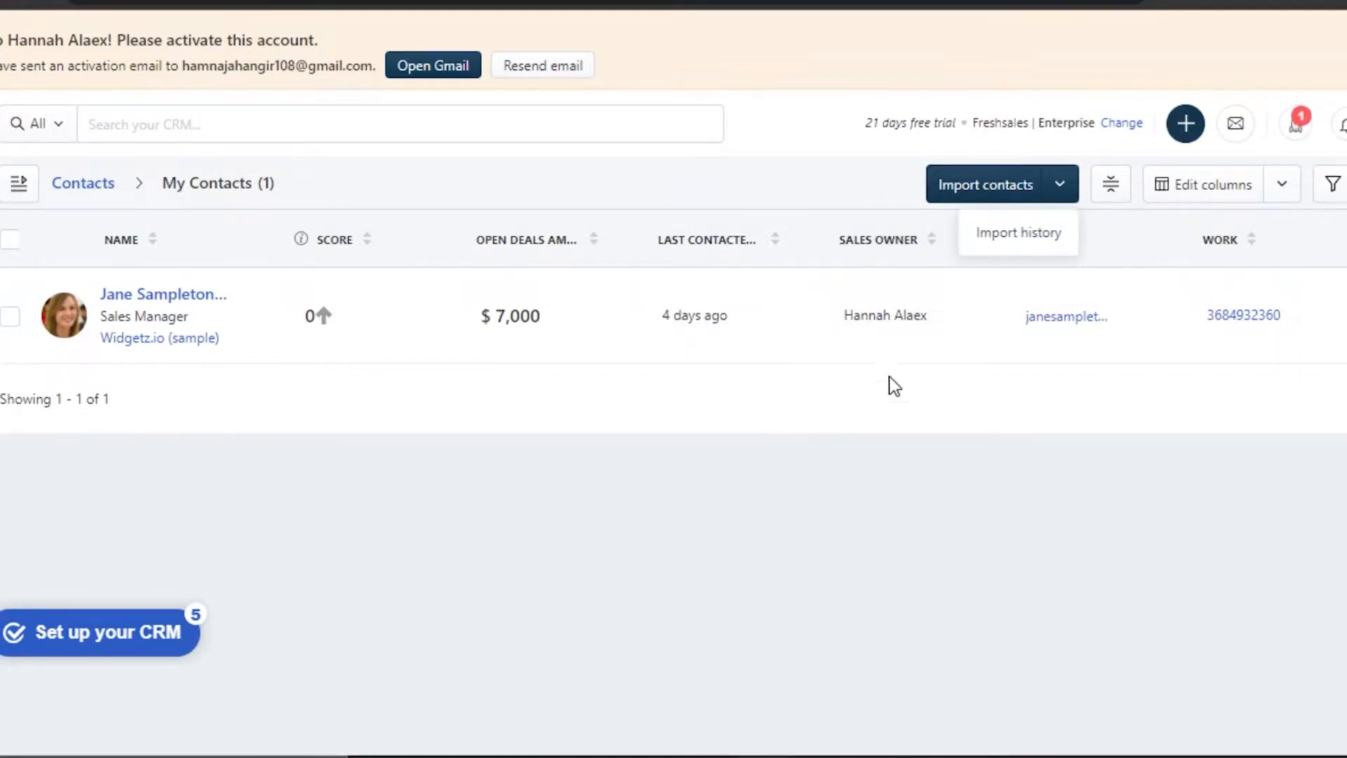
pyautogui.click(978, 188)
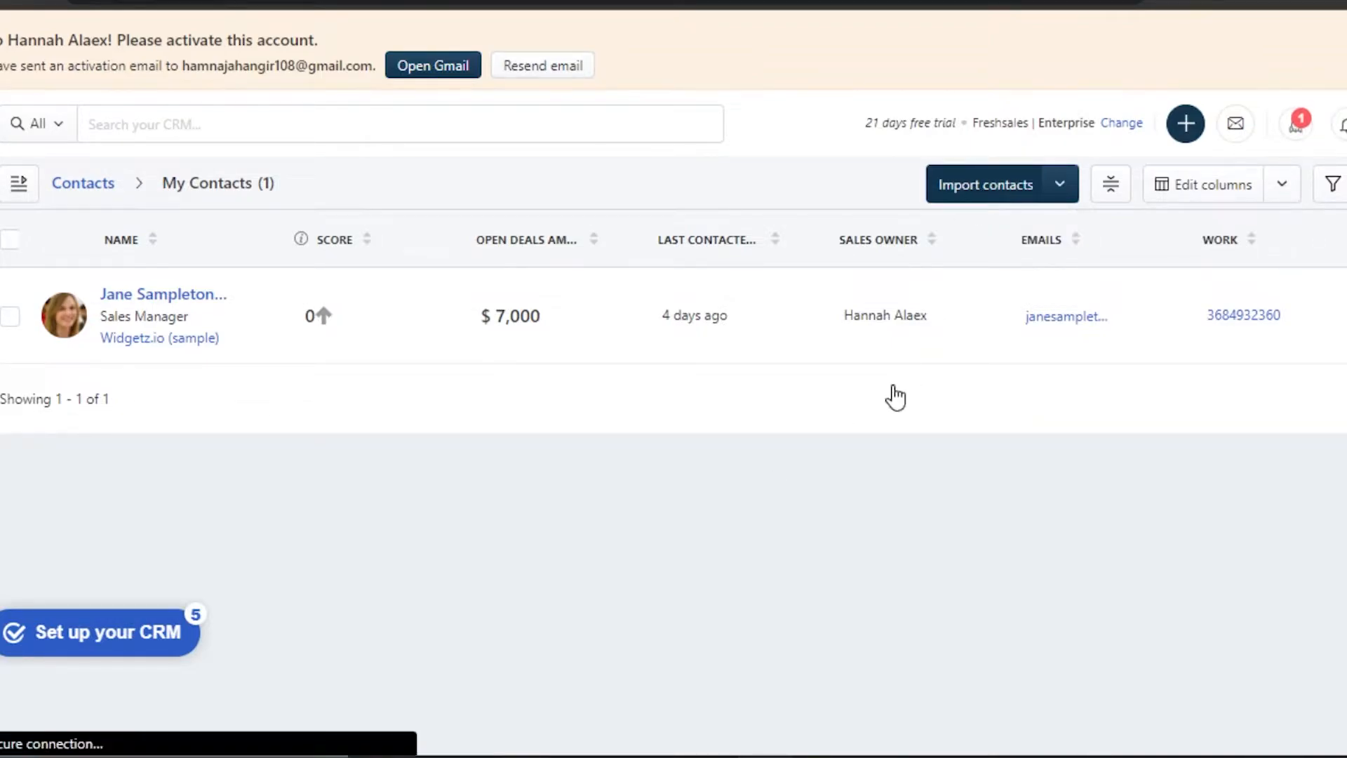
pyautogui.click(974, 187)
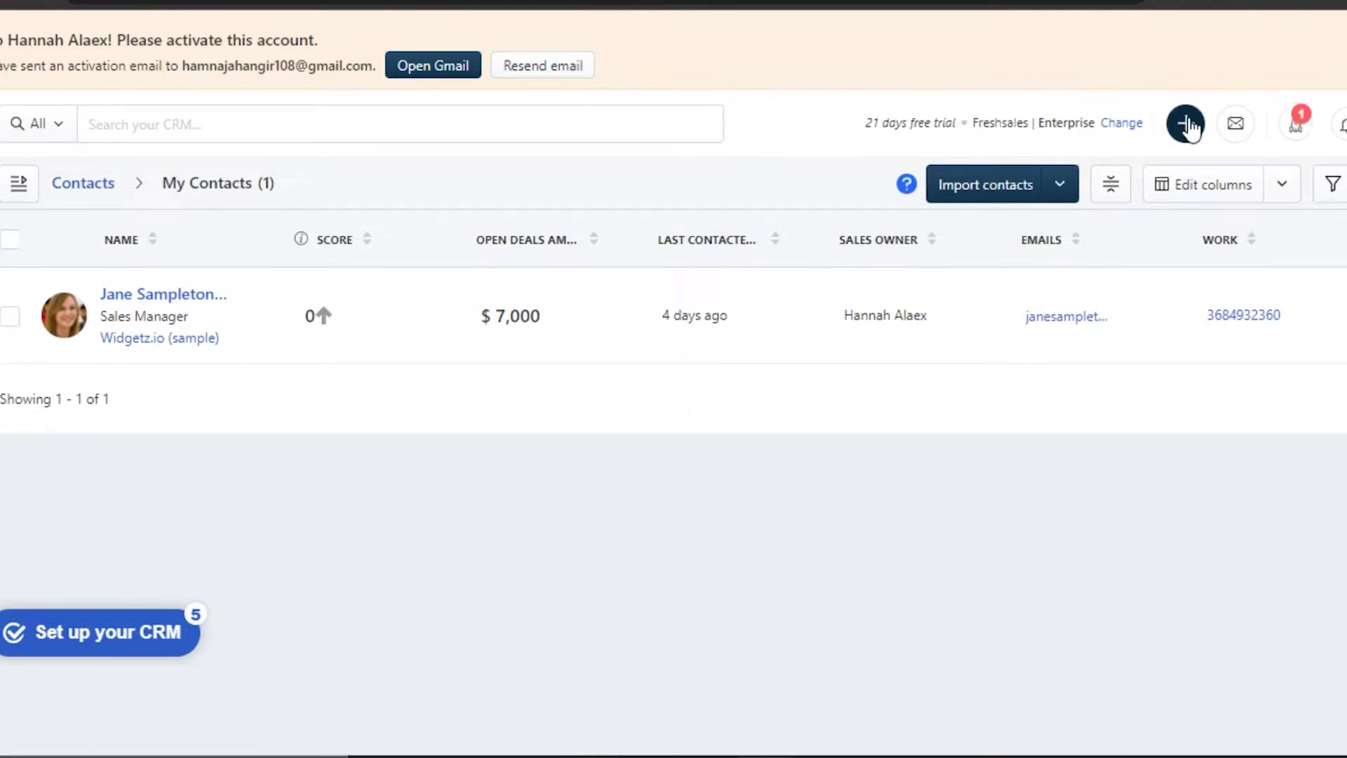
# Step: Add a contact with the person's first name, last name, mobile number and email, and save it
pyautogui.click(1187, 127)
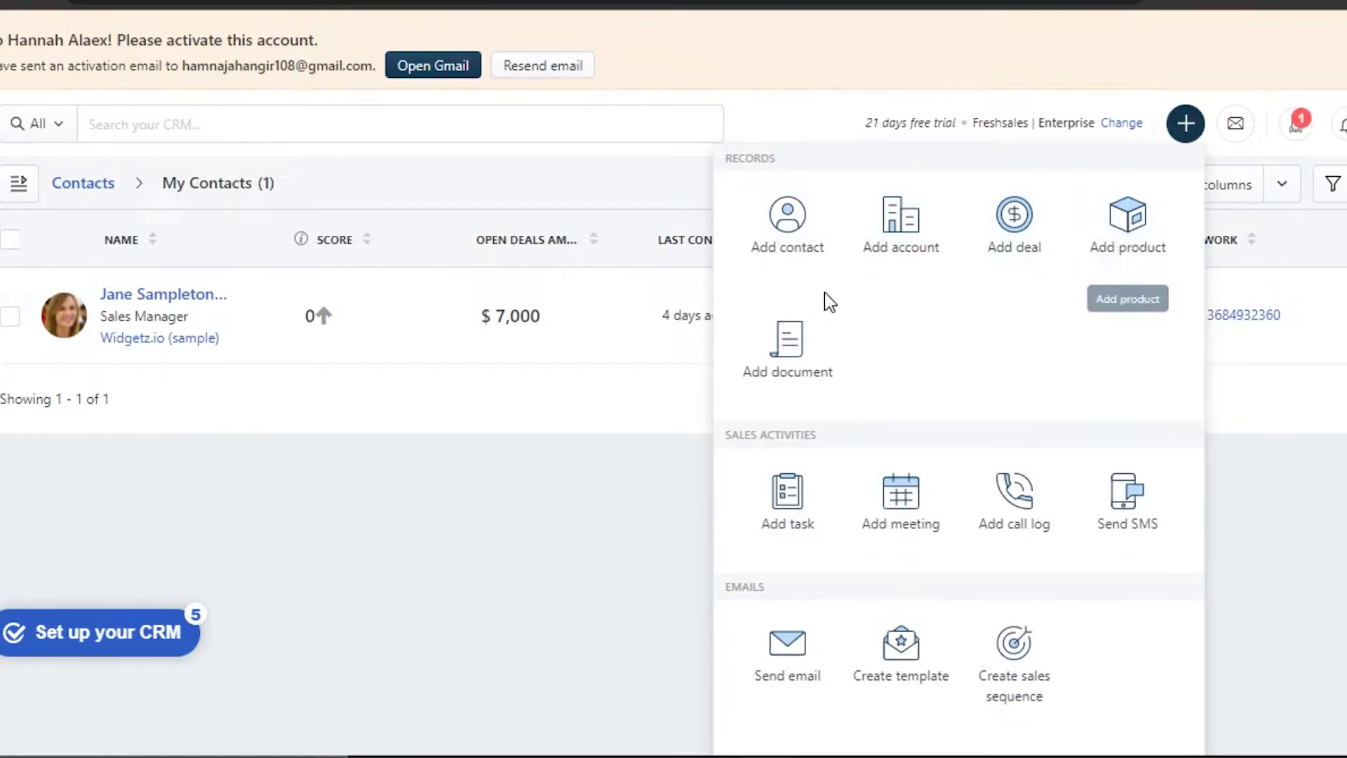
pyautogui.click(791, 214)
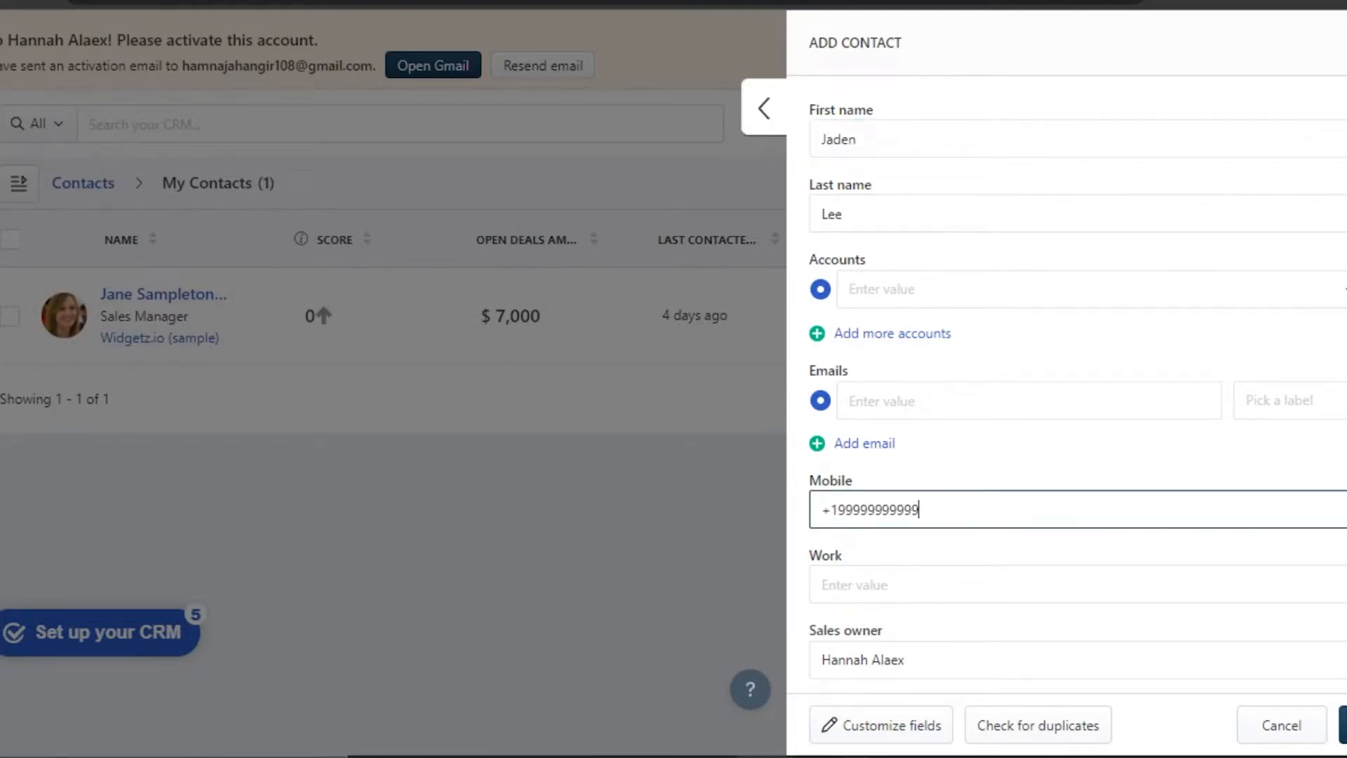
pyautogui.scroll(-5, 1066, 386)
pyautogui.click(1342, 724)
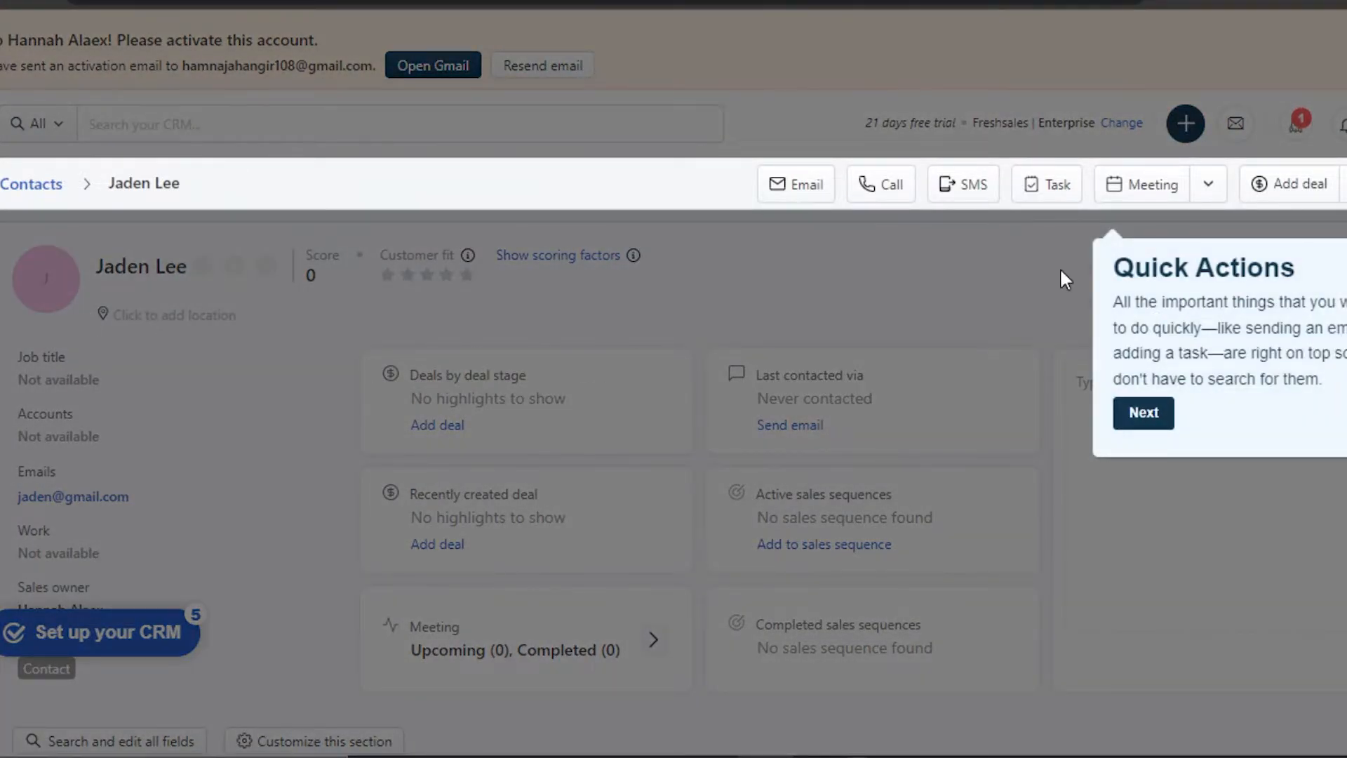
# Step: Close the Quick Actions tour and examine the contact's summary cards, lifecycle stage, contact details and activity timeline
pyautogui.doubleClick(1345, 255)
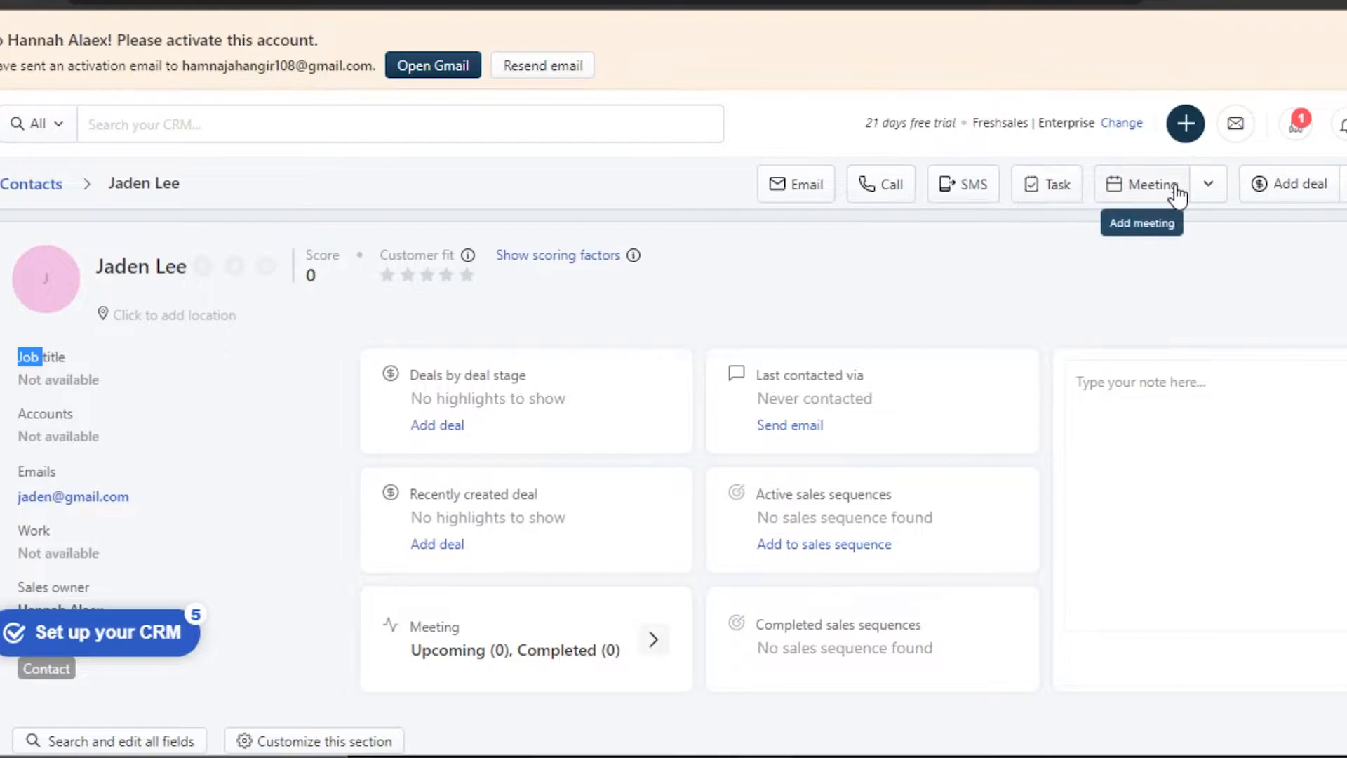
pyautogui.scroll(-2, 674, 484)
pyautogui.scroll(2, 673, 484)
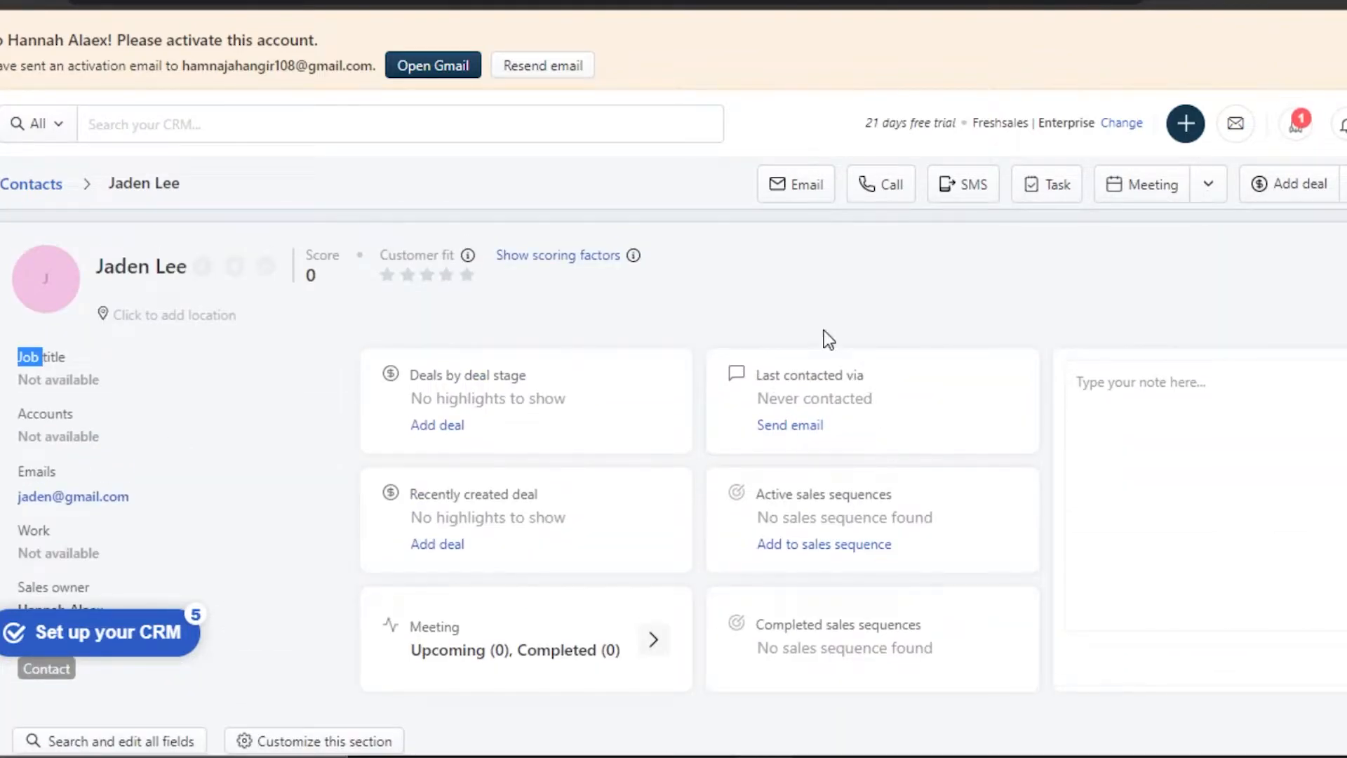
pyautogui.scroll(-5, 223, 523)
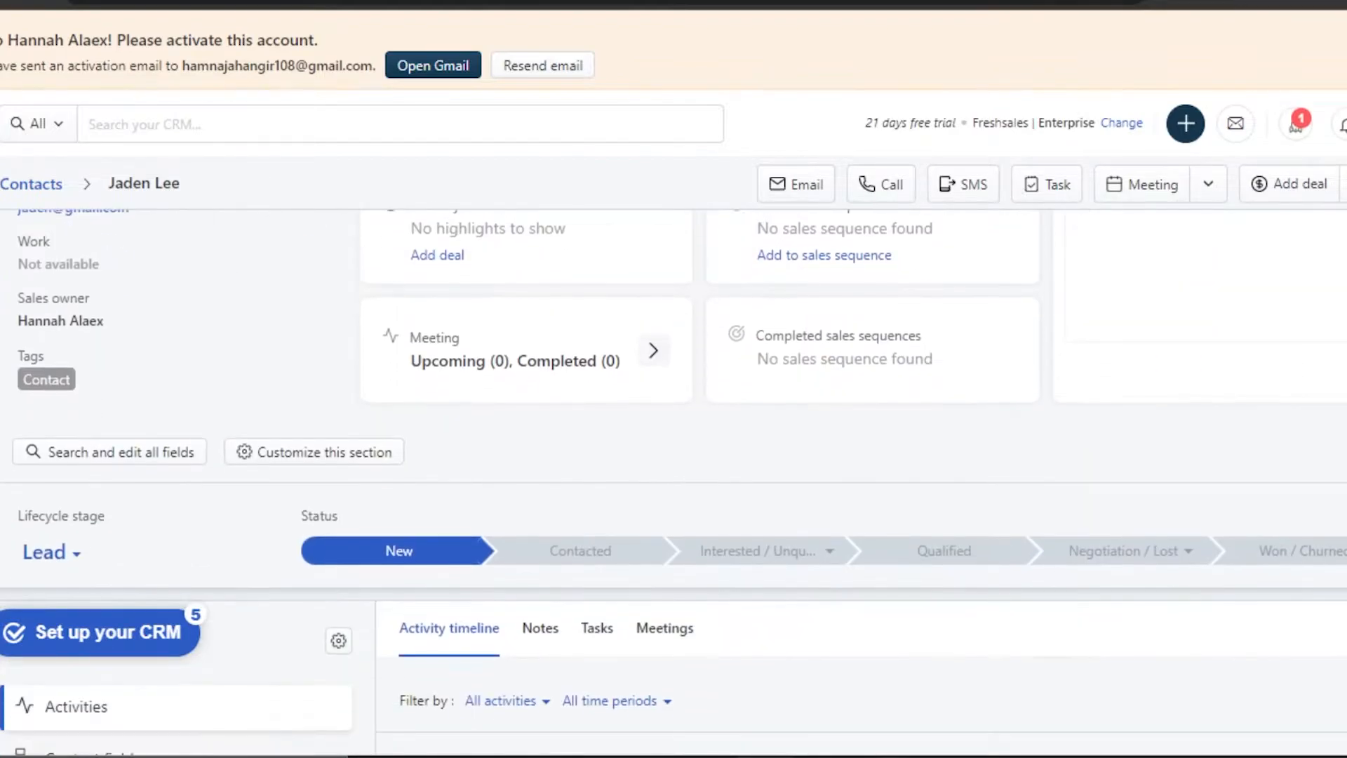
pyautogui.scroll(3, 223, 523)
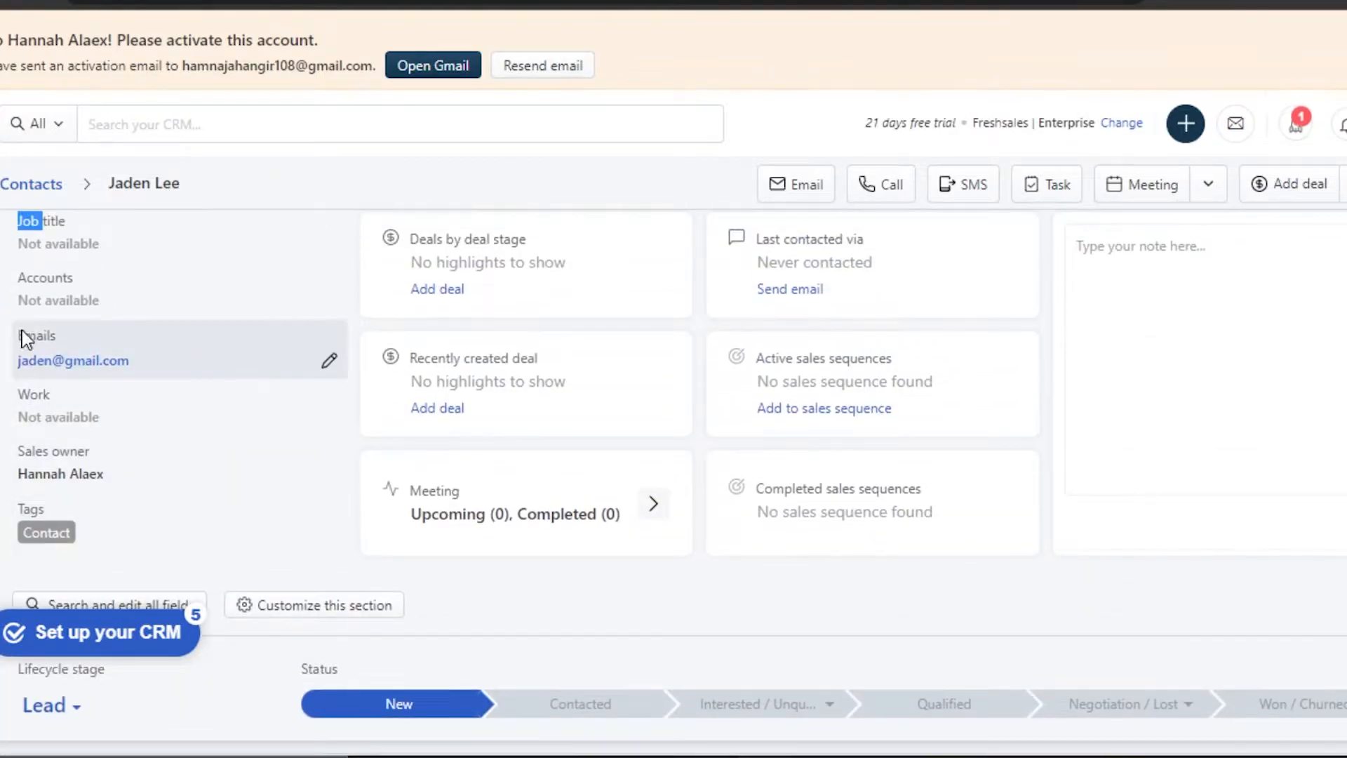
pyautogui.scroll(-8, 653, 503)
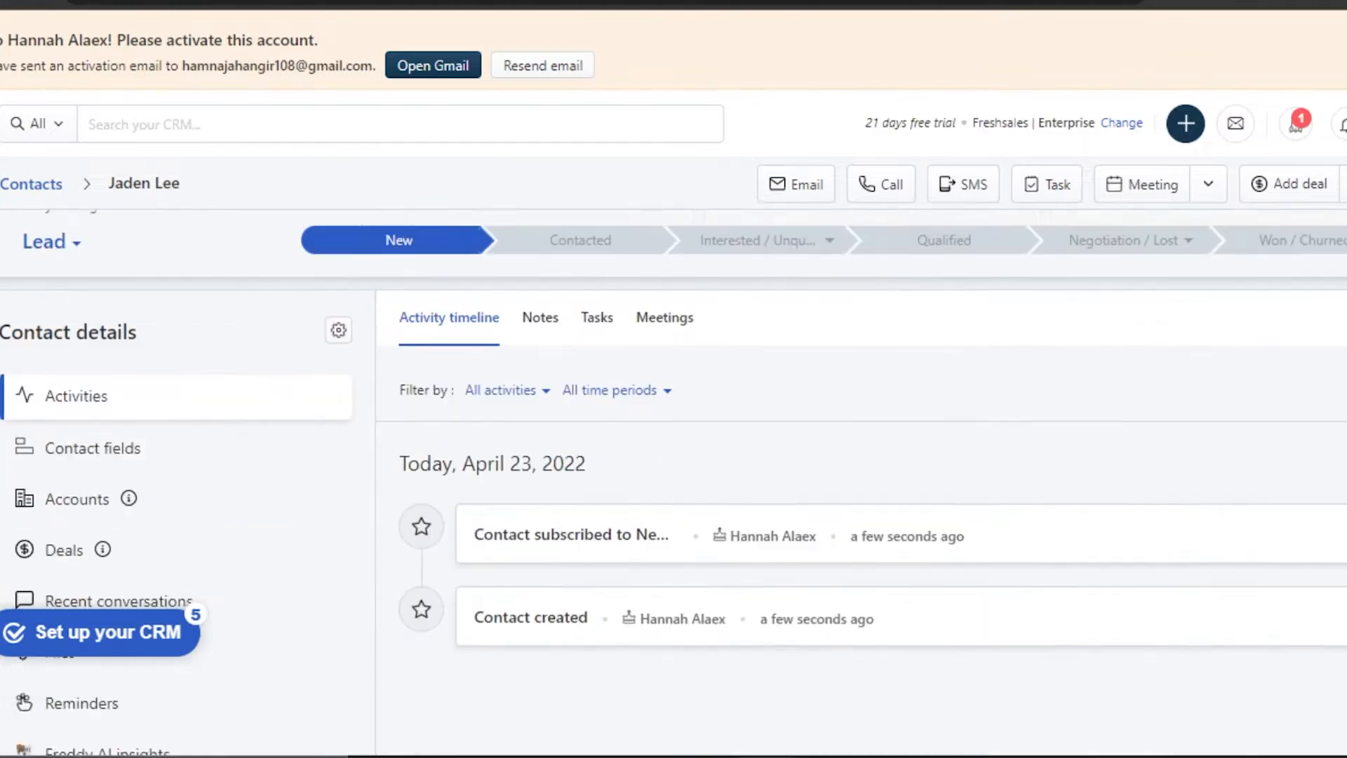
pyautogui.scroll(8, 653, 503)
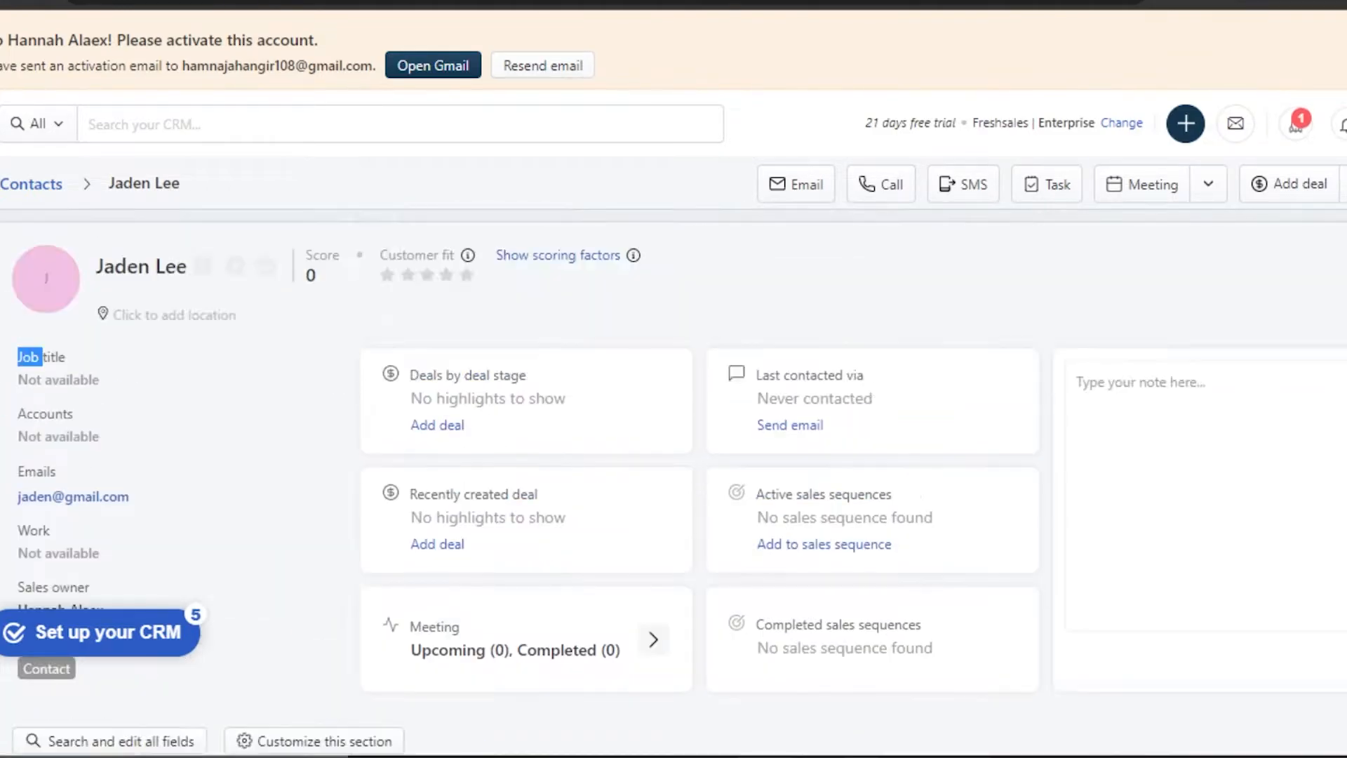
pyautogui.scroll(-8, 653, 503)
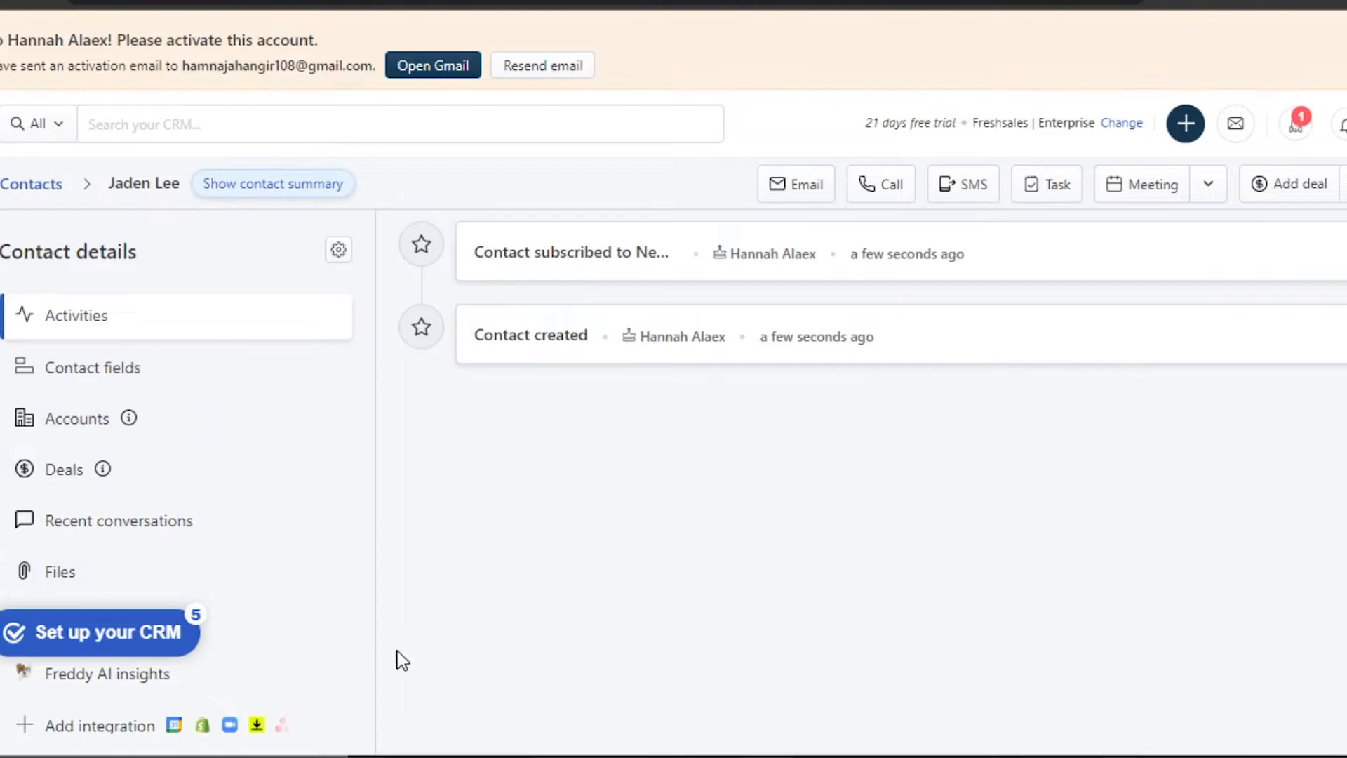
pyautogui.scroll(2, 1030, 575)
pyautogui.scroll(-3, 1031, 575)
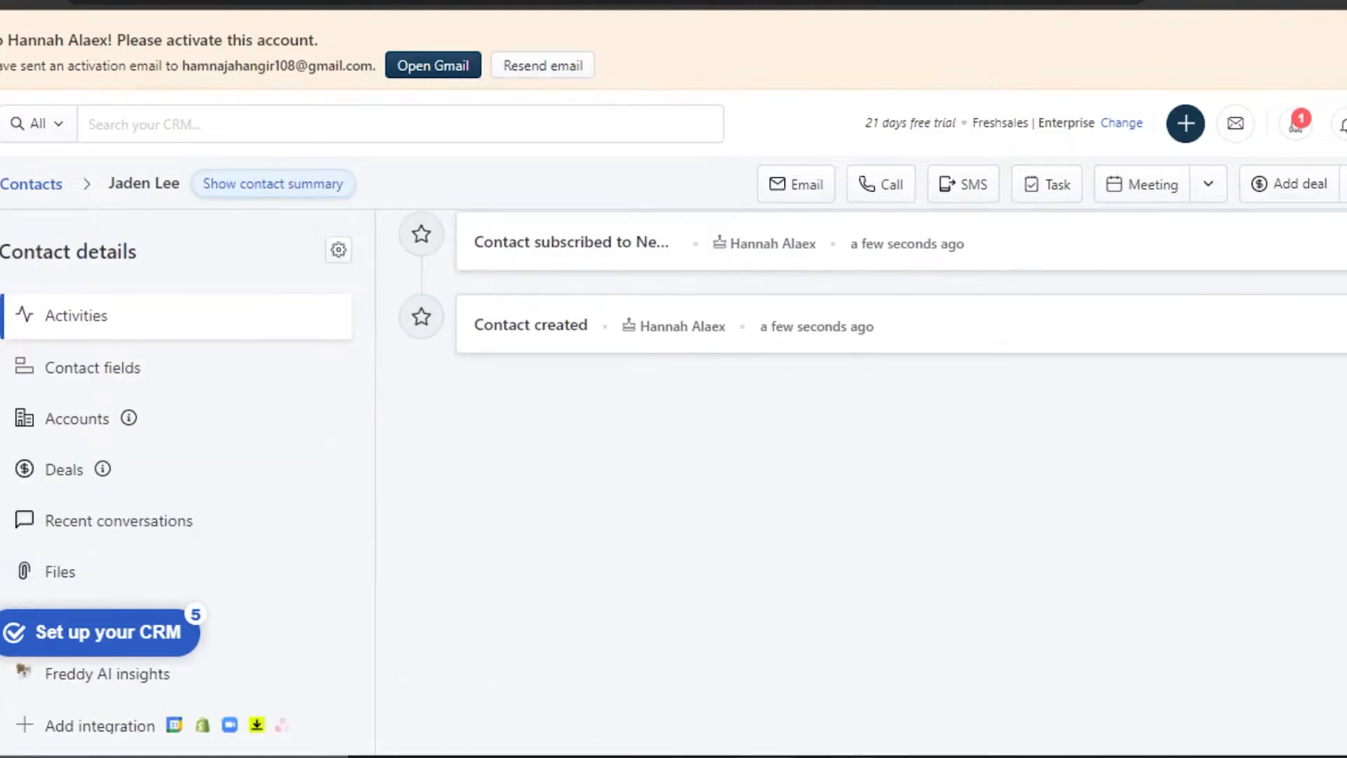
pyautogui.scroll(5, 1030, 575)
pyautogui.scroll(5, 1030, 575)
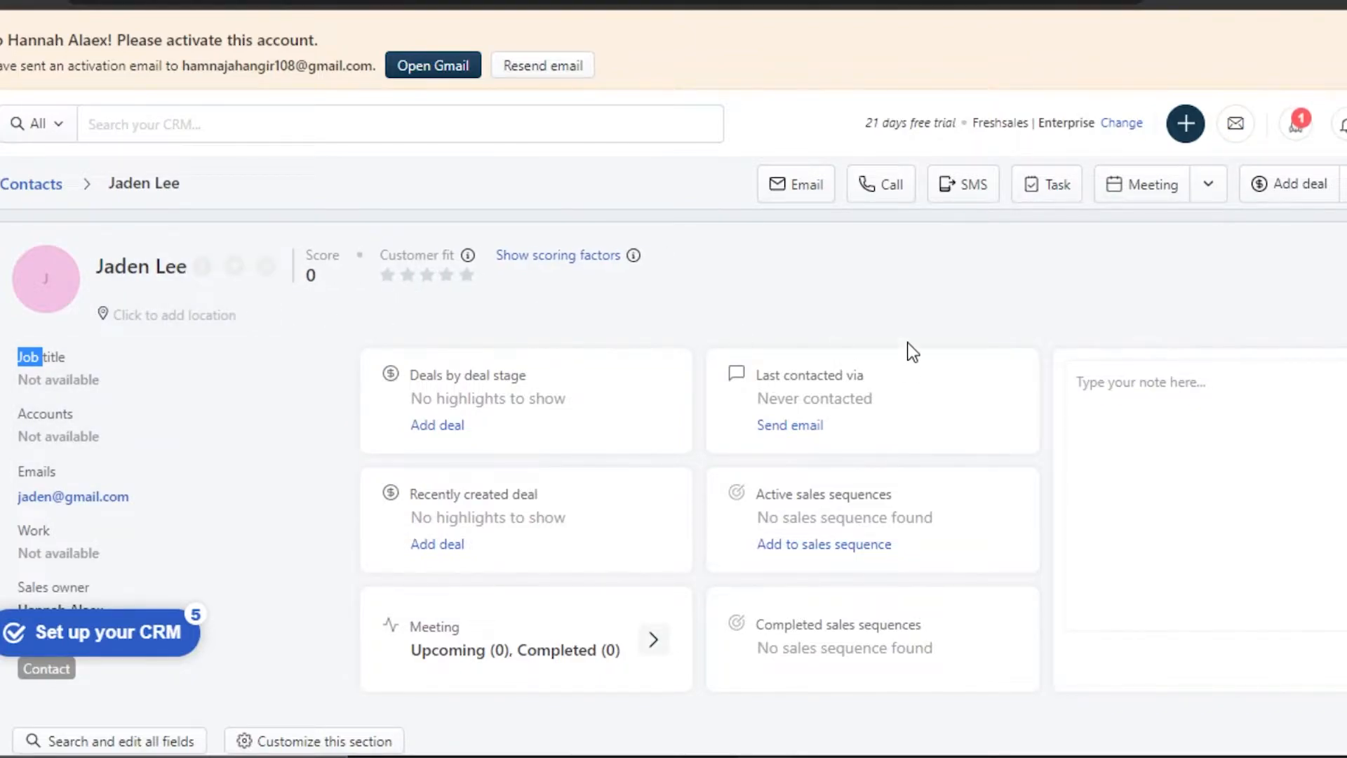
# Step: Look over the new meeting form for the contact and close it without saving
pyautogui.click(1136, 197)
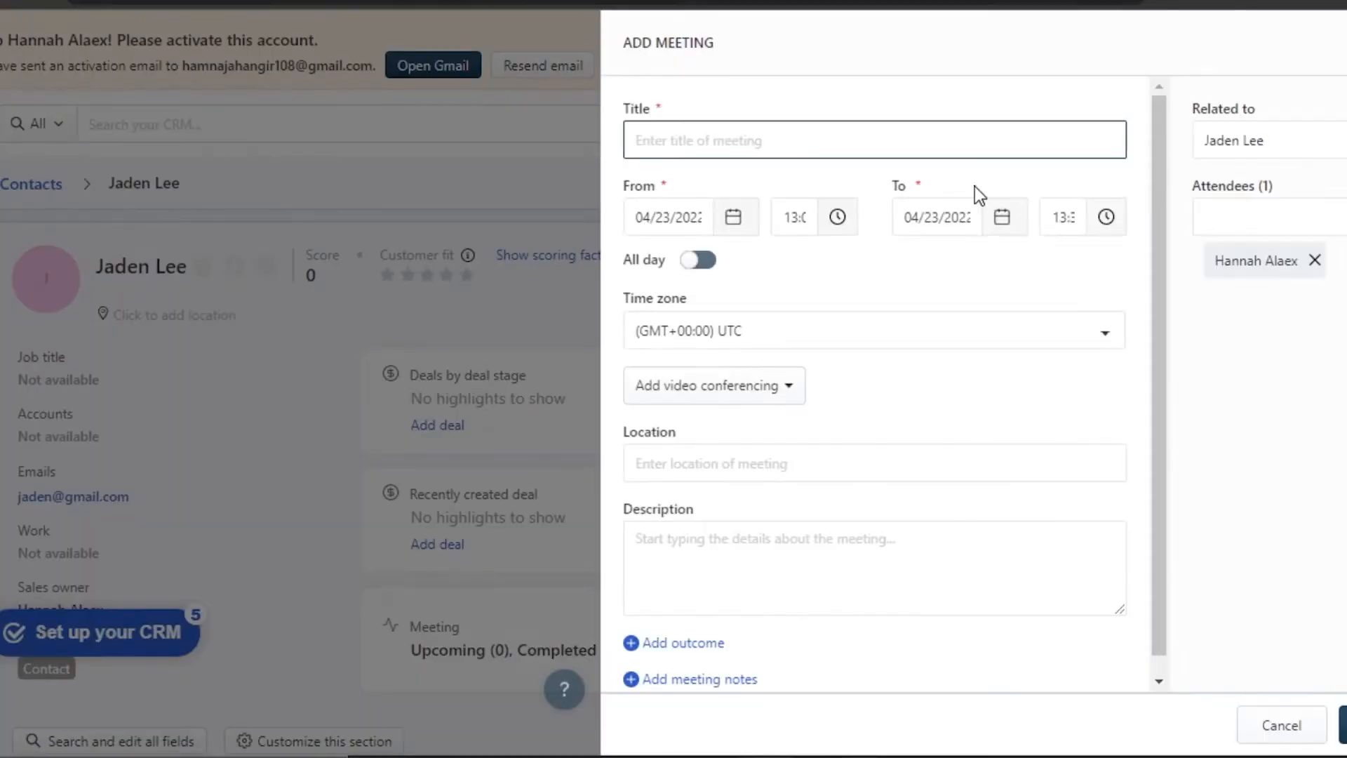
pyautogui.click(474, 164)
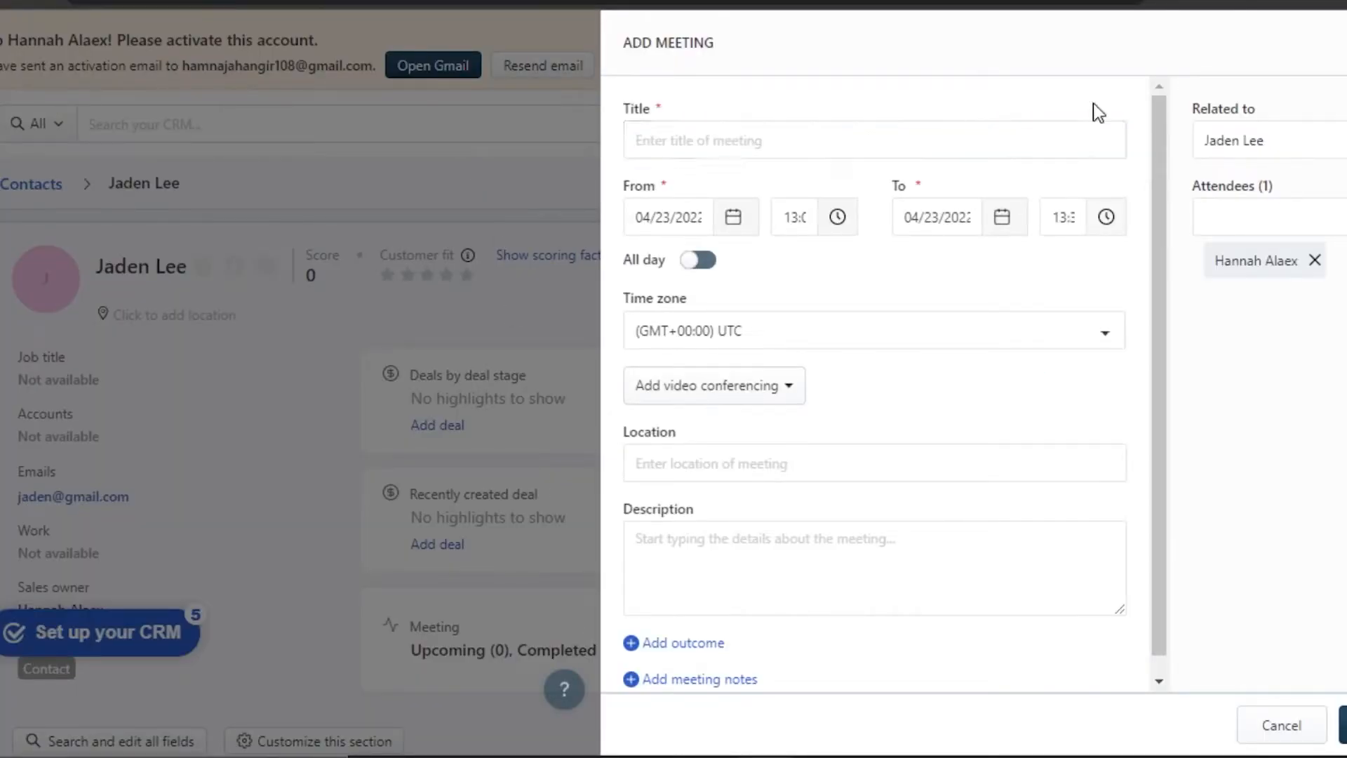
pyautogui.click(1282, 725)
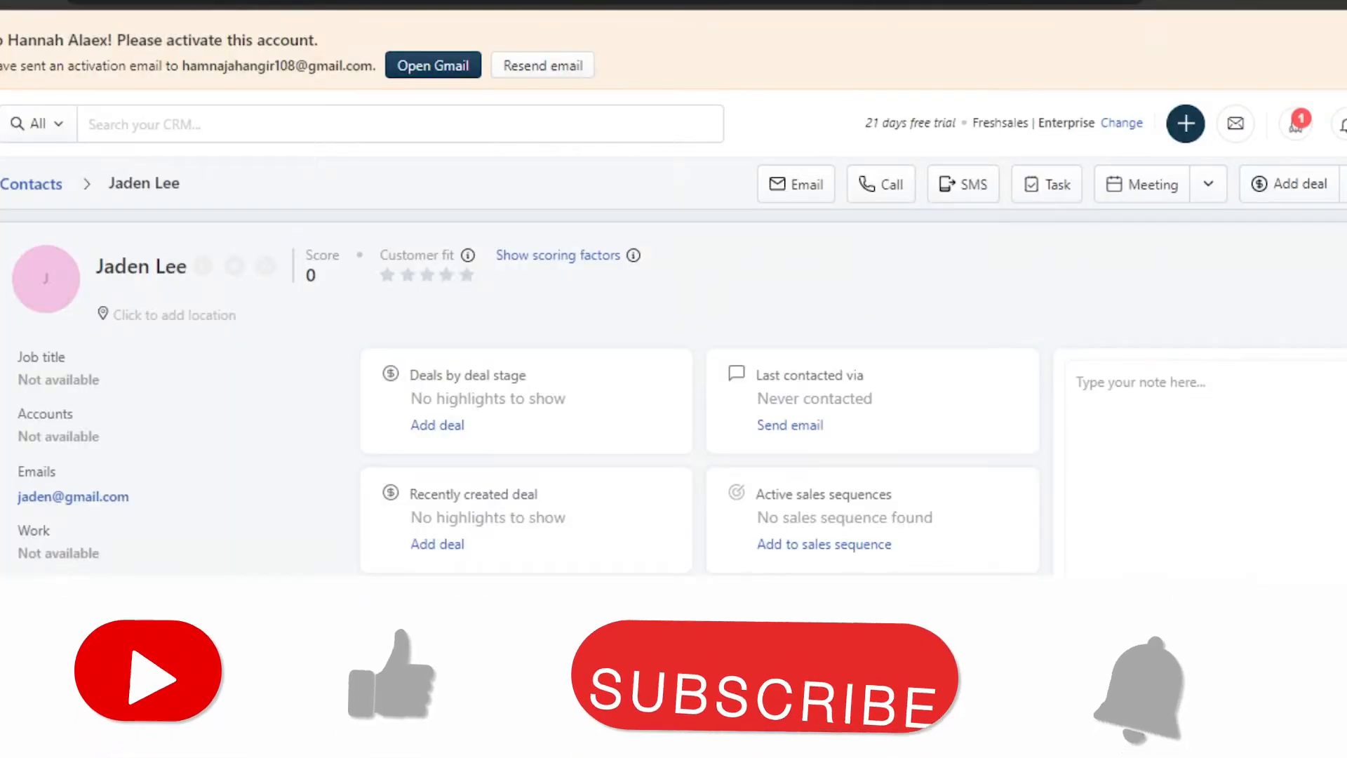
# Step: Try to bring up the email option for the contact and dismiss the tip about choosing details to see
pyautogui.click(787, 195)
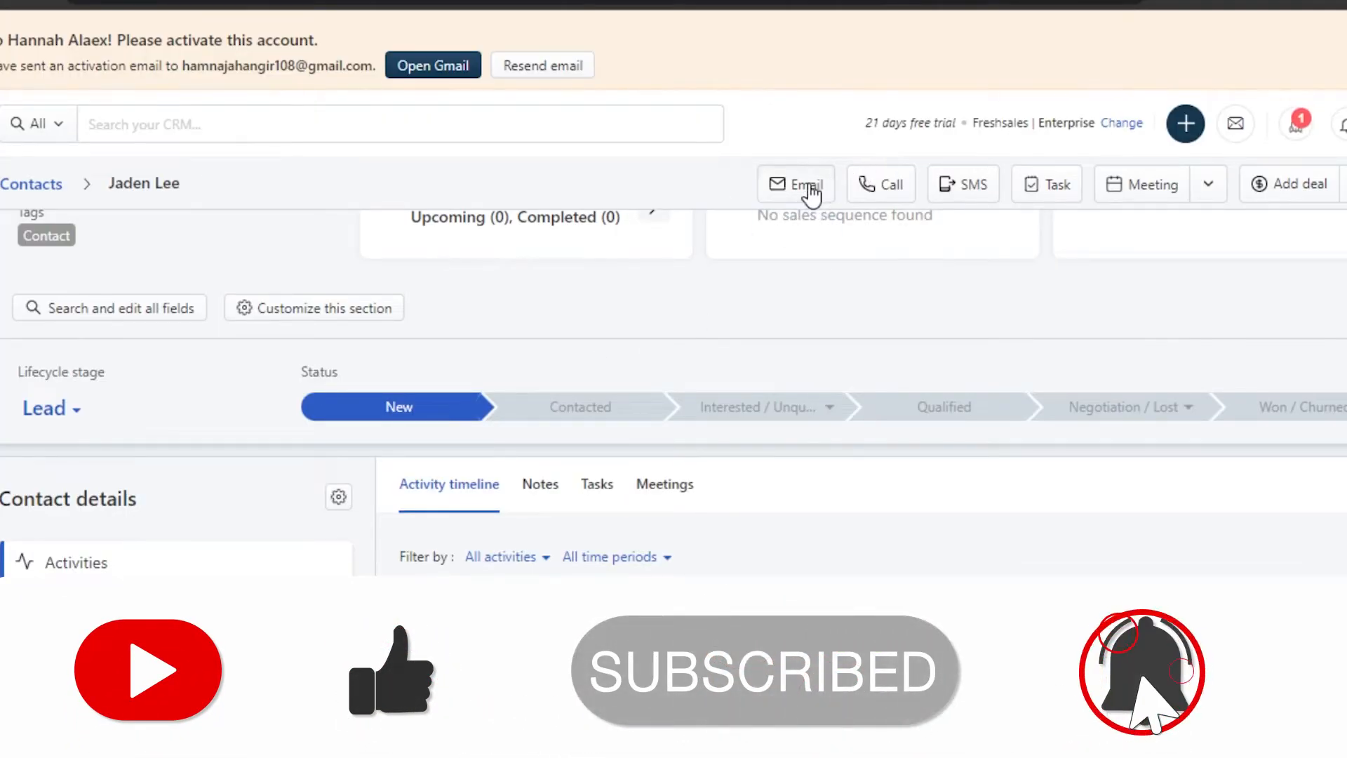
pyautogui.click(809, 190)
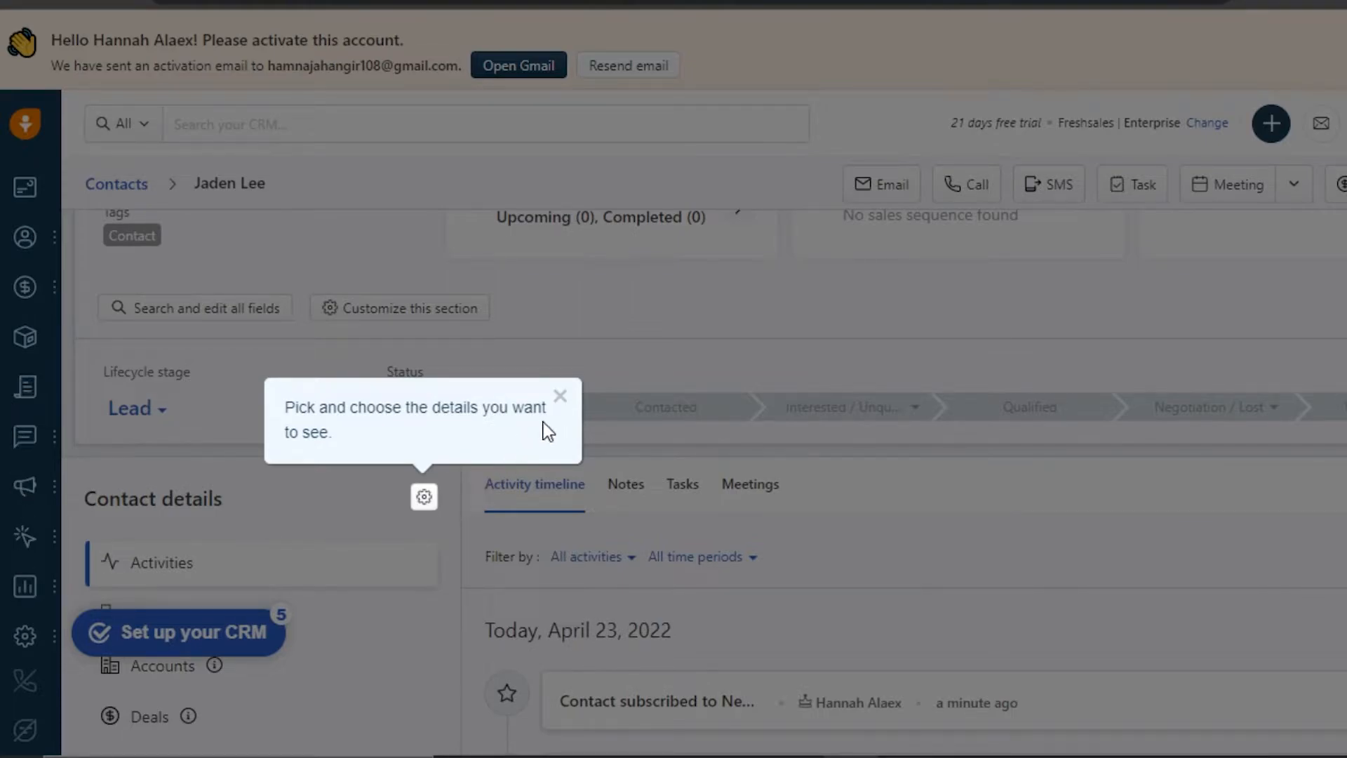
pyautogui.click(560, 405)
# Step: Switch to Freshdesk and look over the All tickets list and its filters
pyautogui.moveTo(28, 531)
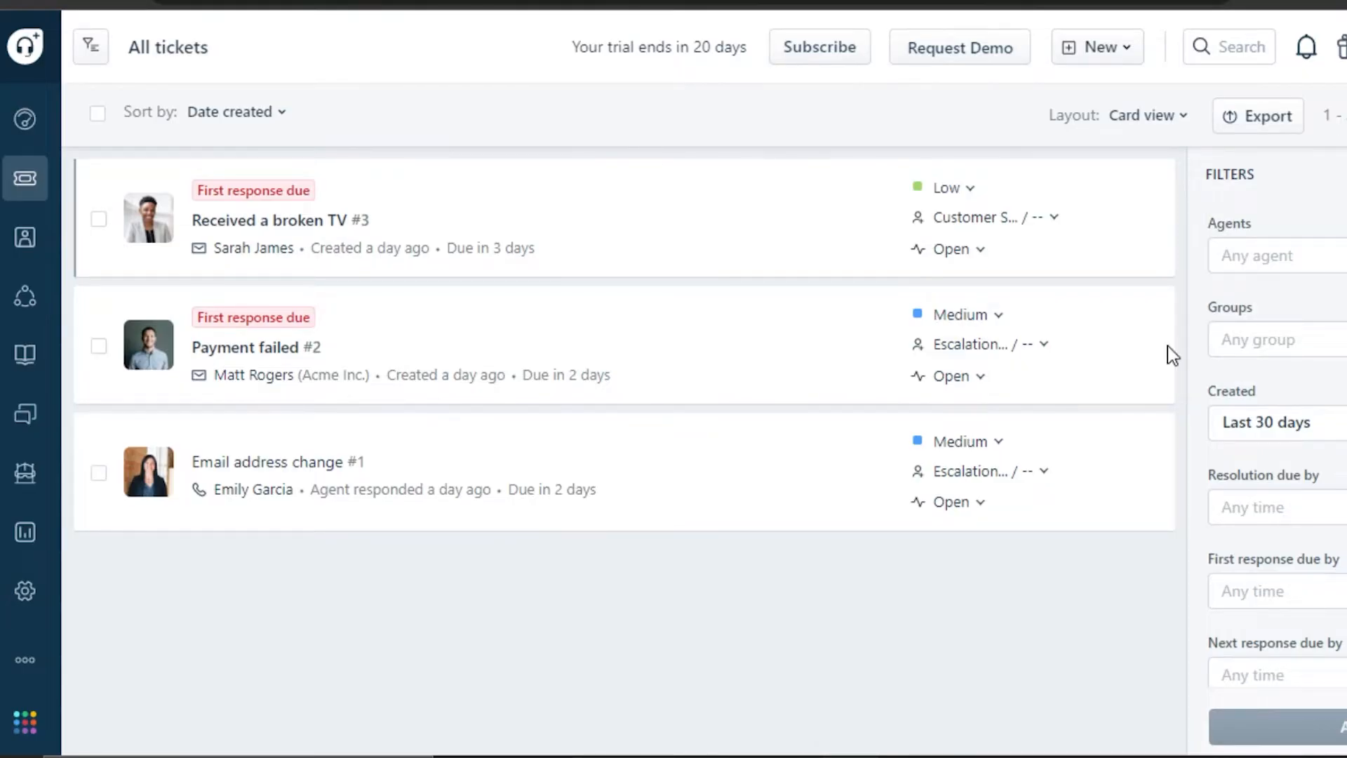
pyautogui.scroll(-6, 1277, 421)
pyautogui.scroll(5, 1277, 421)
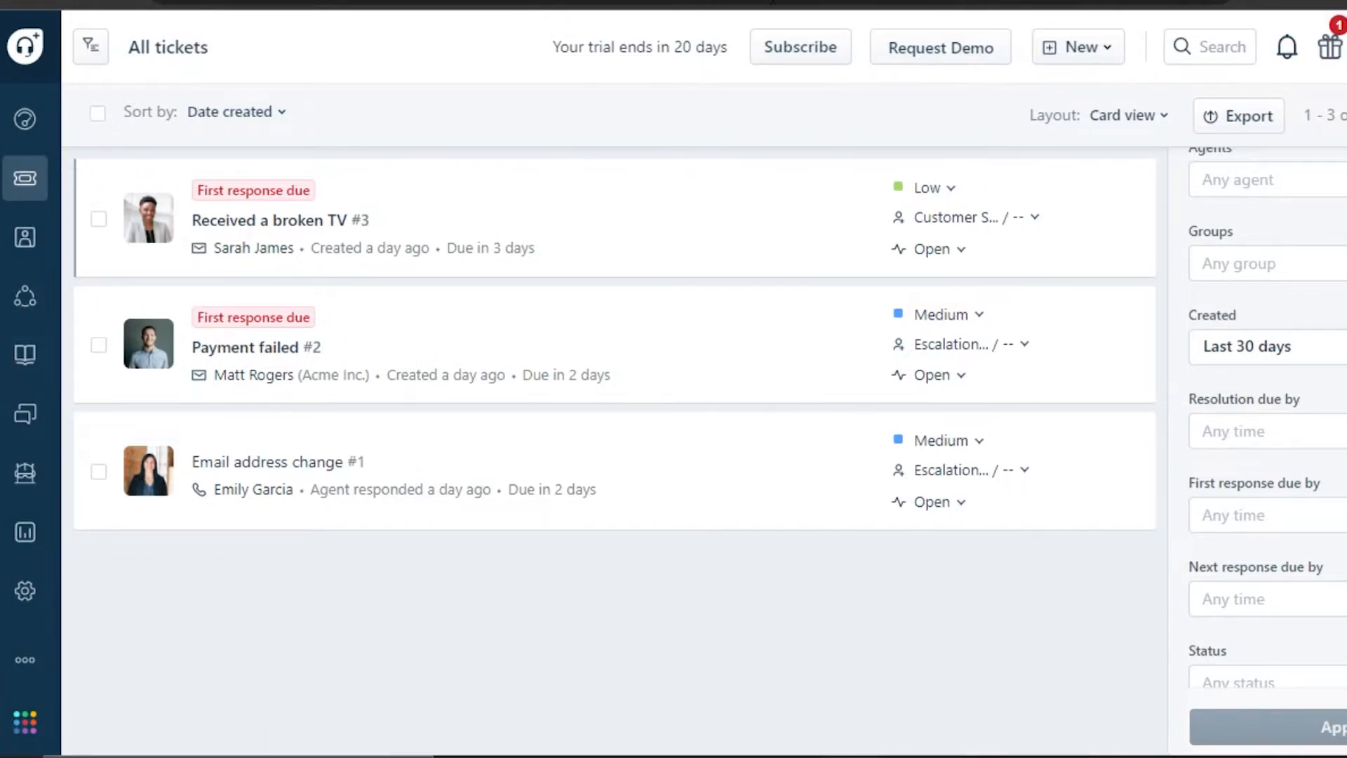
# Step: Switch back to Freshsales and view the Bulk Email page and email folders under Sales Conversations
pyautogui.click(1020, 2)
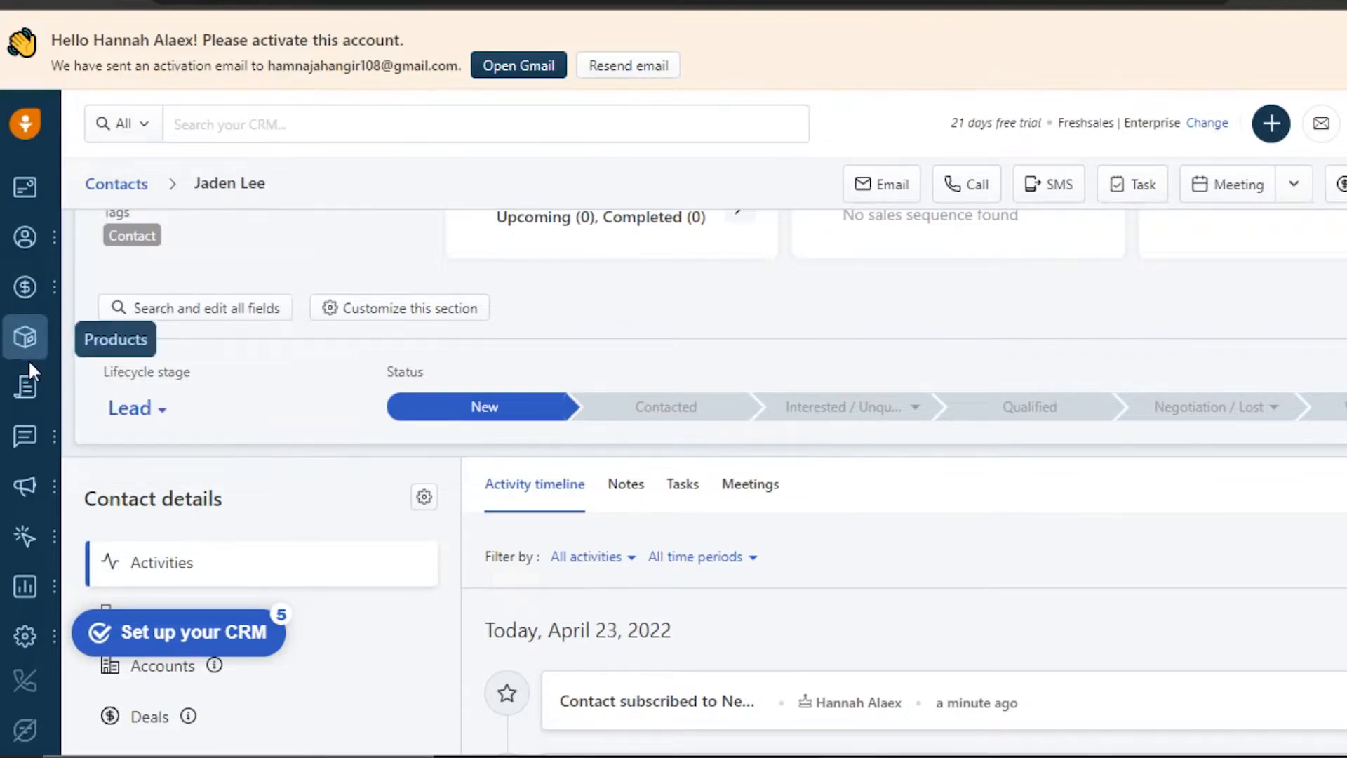
pyautogui.moveTo(26, 455)
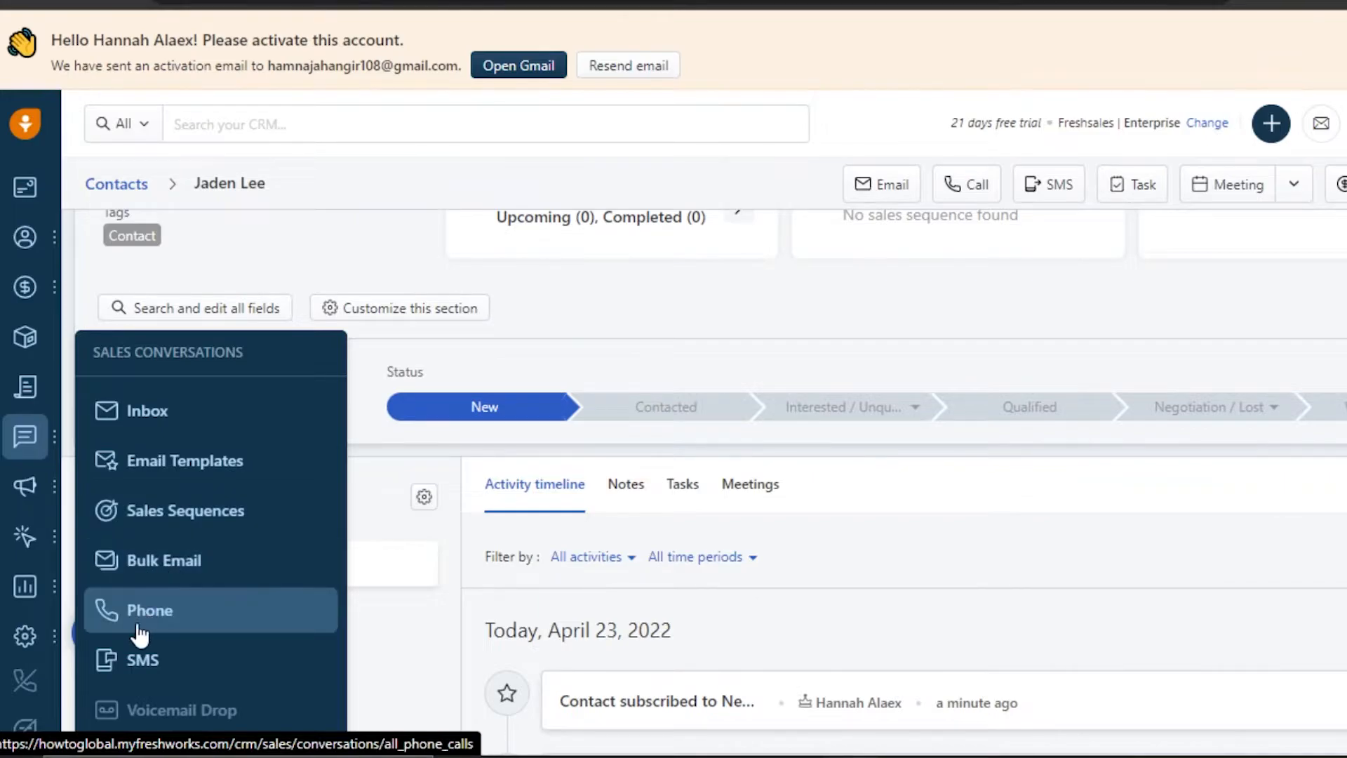
pyautogui.click(204, 561)
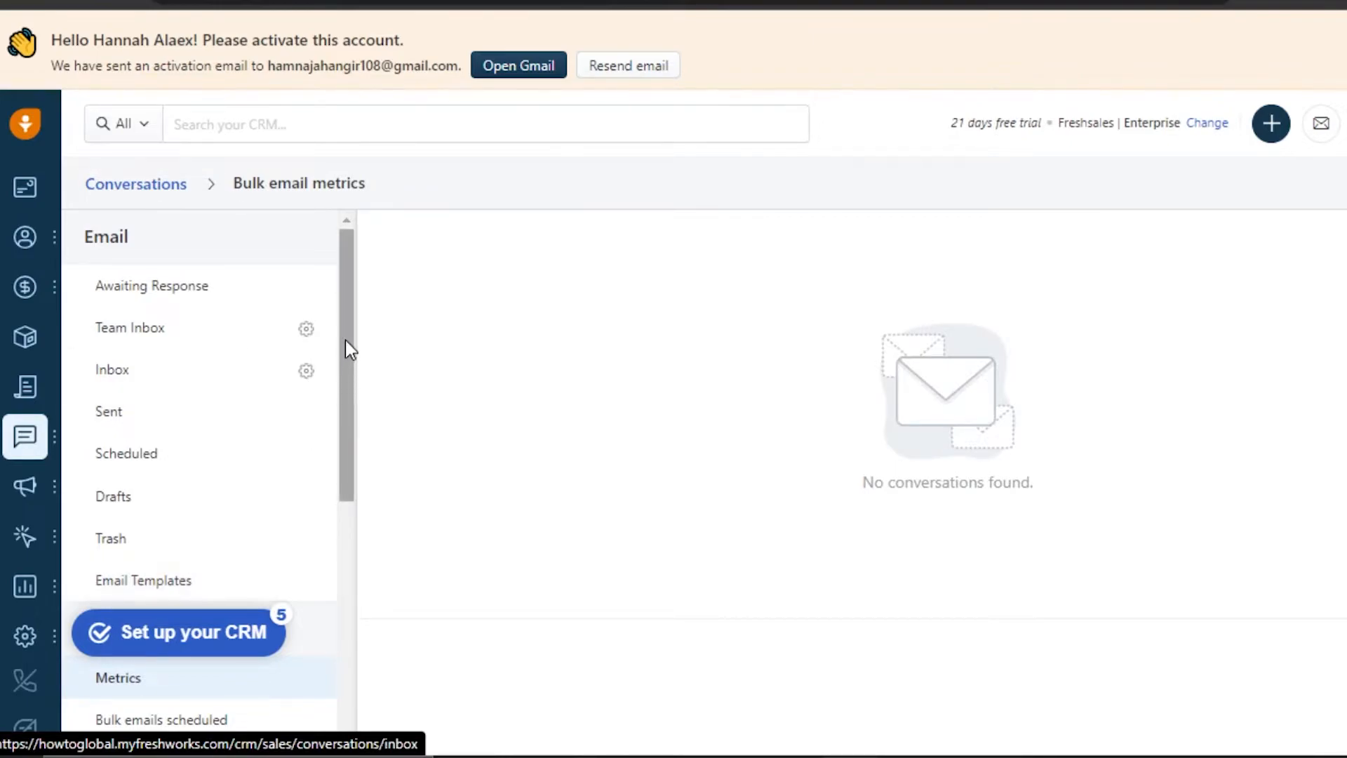
pyautogui.moveTo(347, 346); pyautogui.dragTo(334, 310)
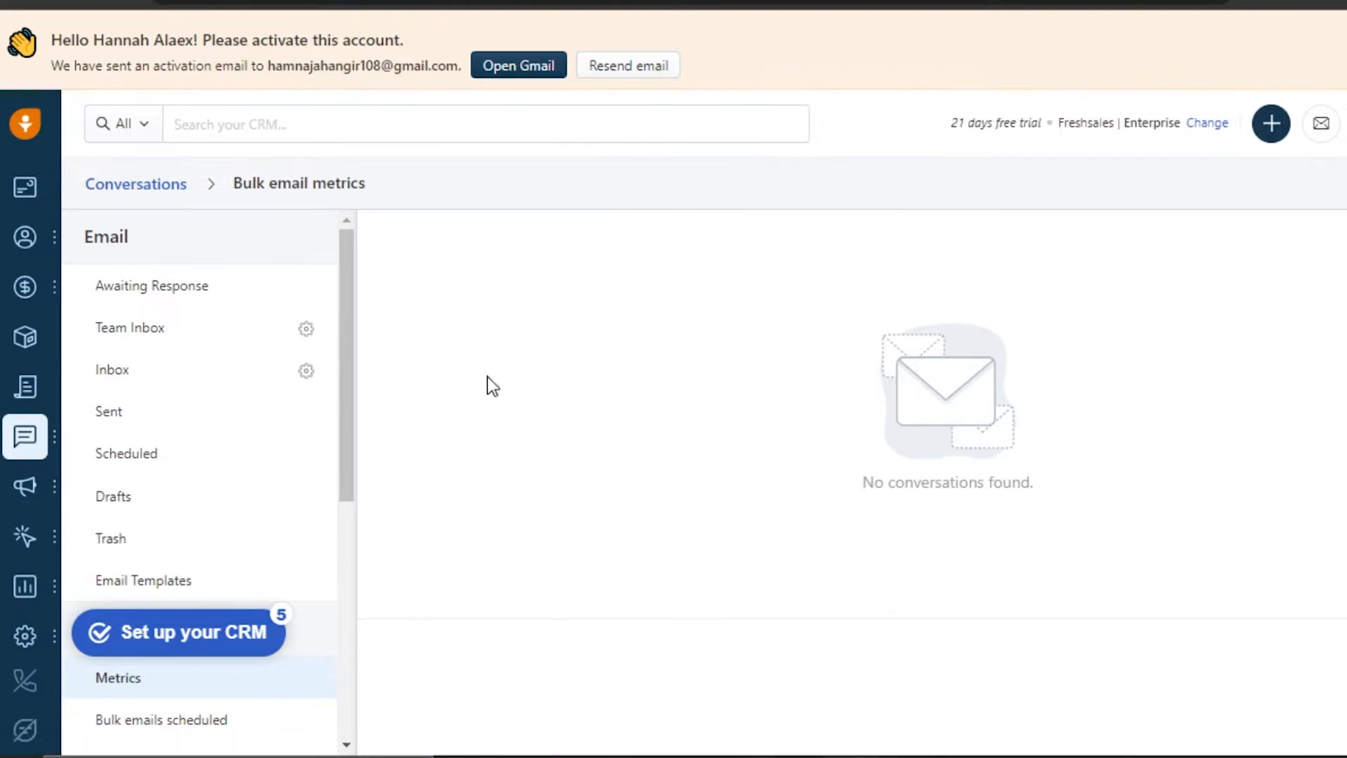
pyautogui.moveTo(355, 337); pyautogui.dragTo(361, 236)
# Step: View the tasks in the CRM setup guide, close it and bring up the Deals Management options
pyautogui.click(226, 635)
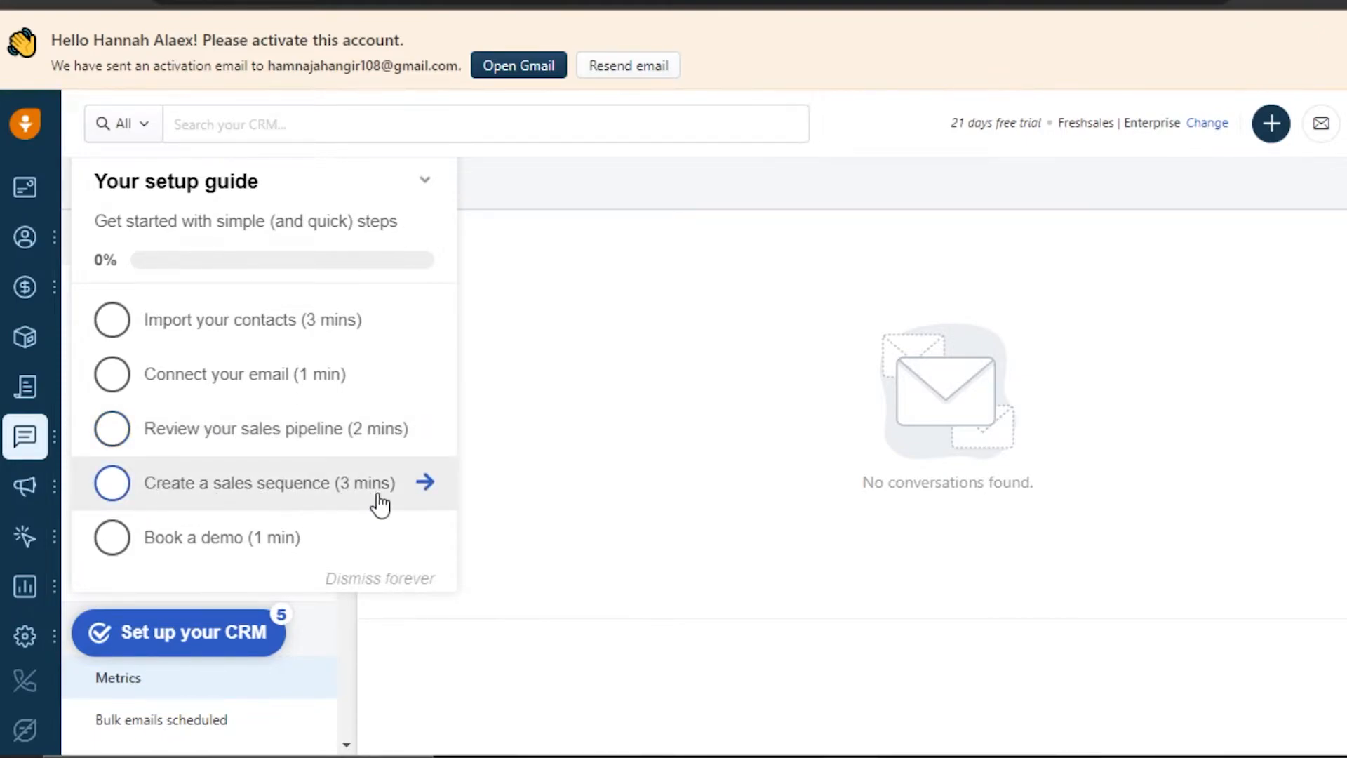
pyautogui.click(561, 418)
pyautogui.click(274, 634)
pyautogui.click(599, 431)
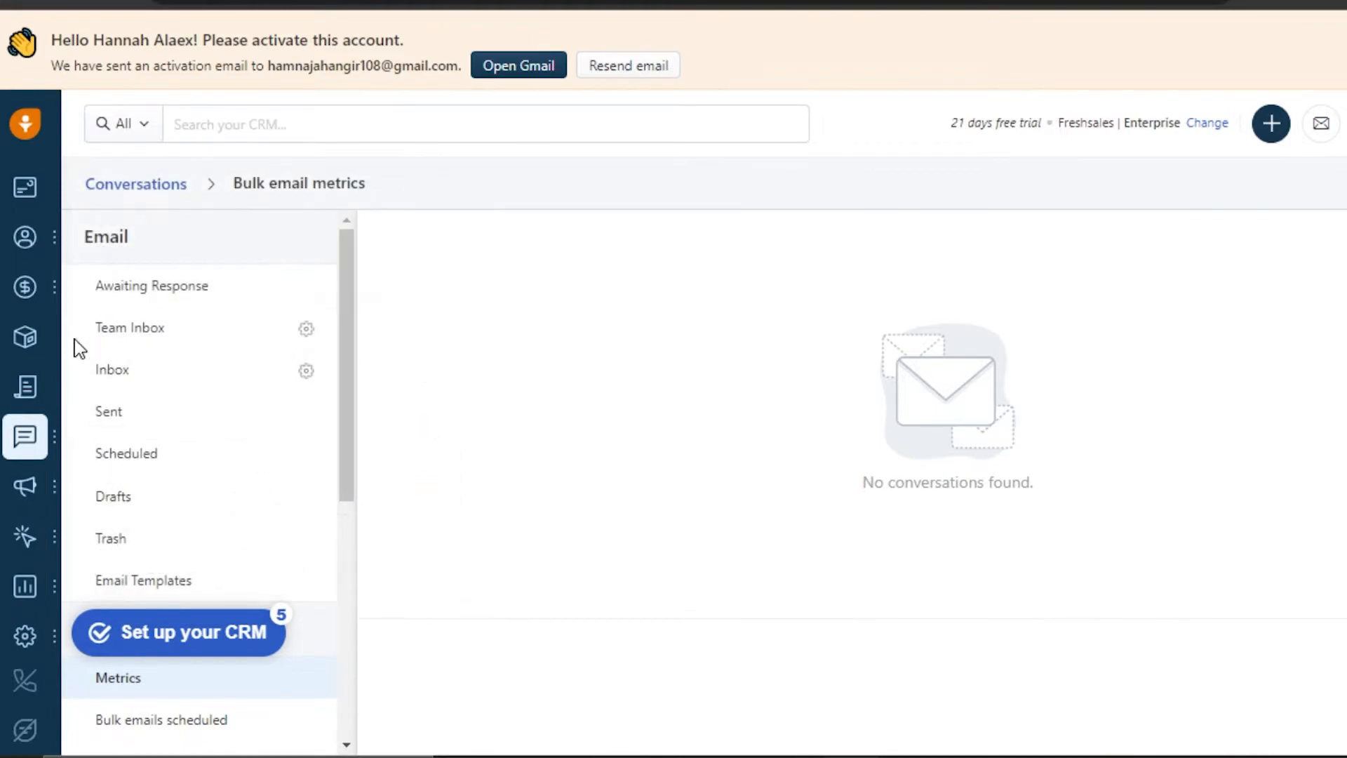
pyautogui.moveTo(28, 289)
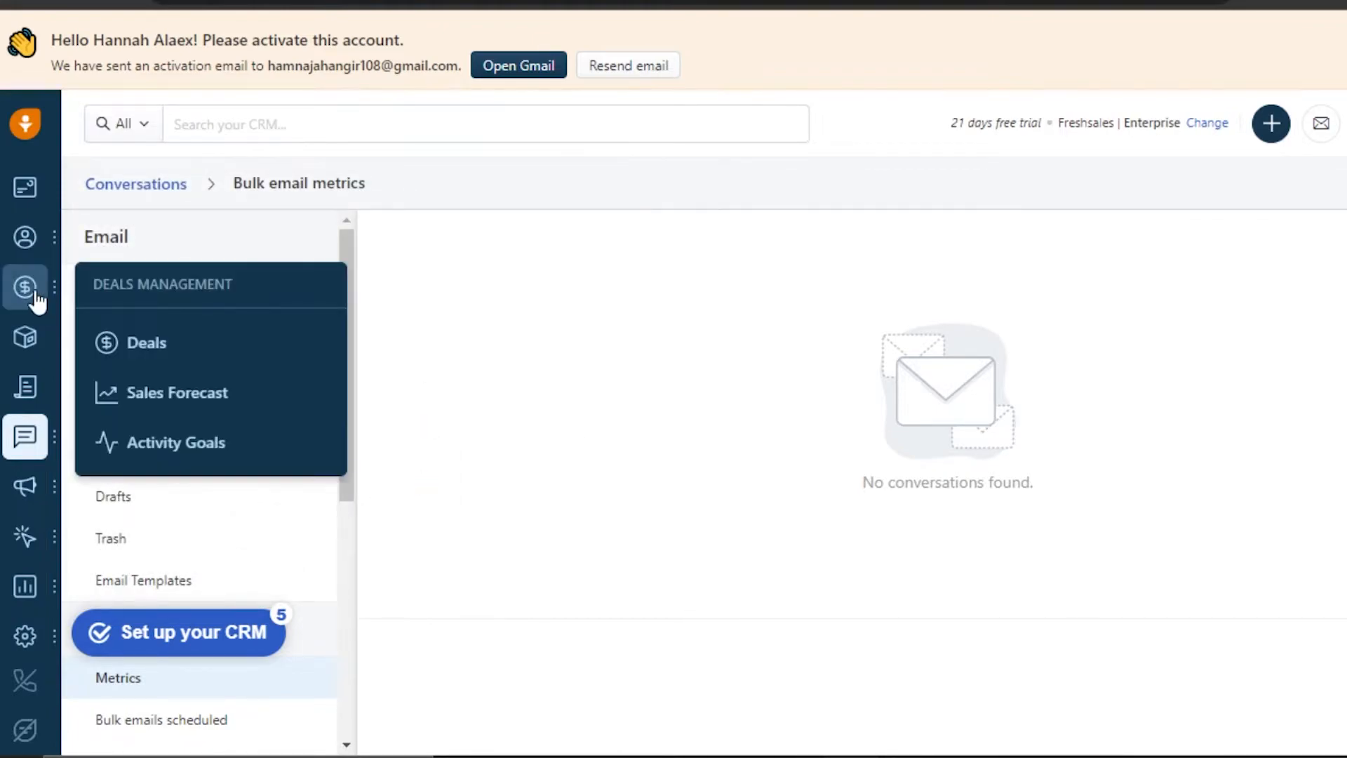
# Step: Open the Deals page and start a new deal named New with a deal value of 10000
pyautogui.click(128, 347)
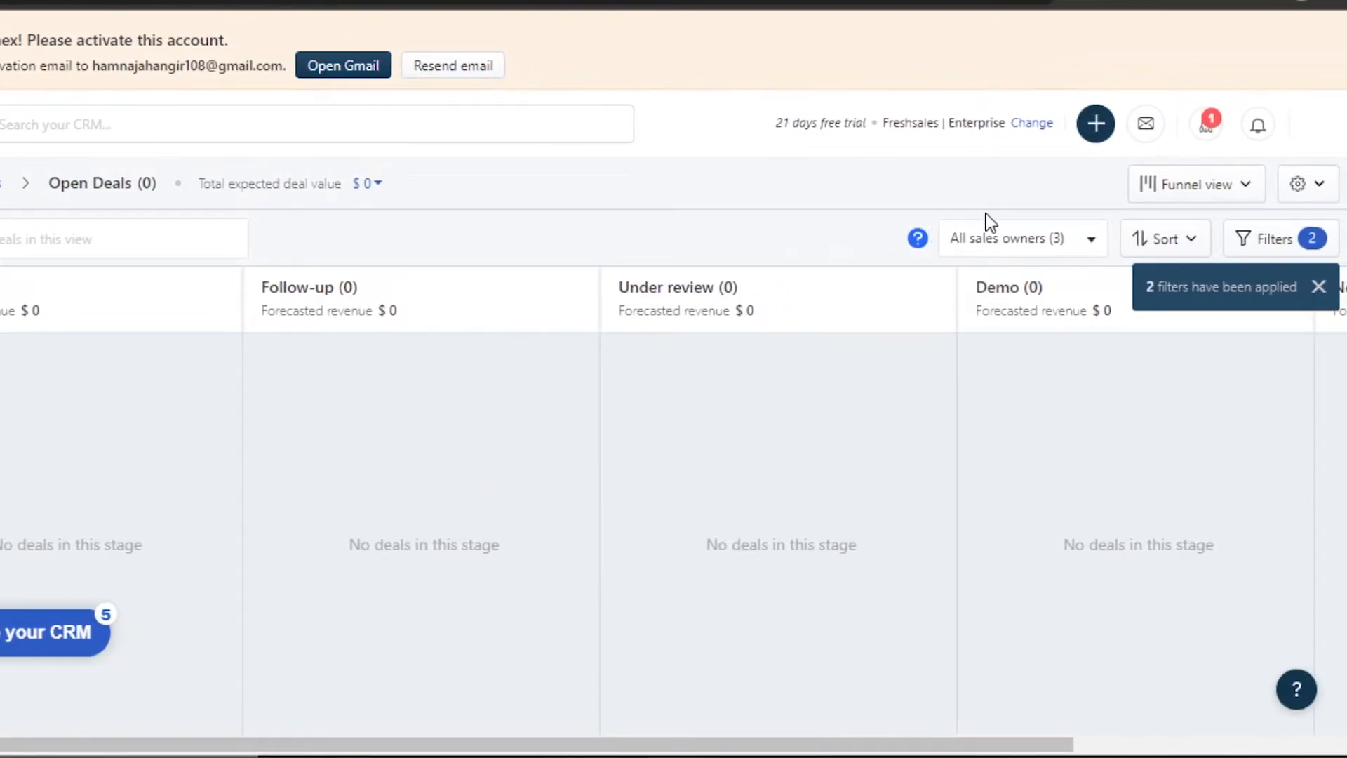
pyautogui.click(1096, 126)
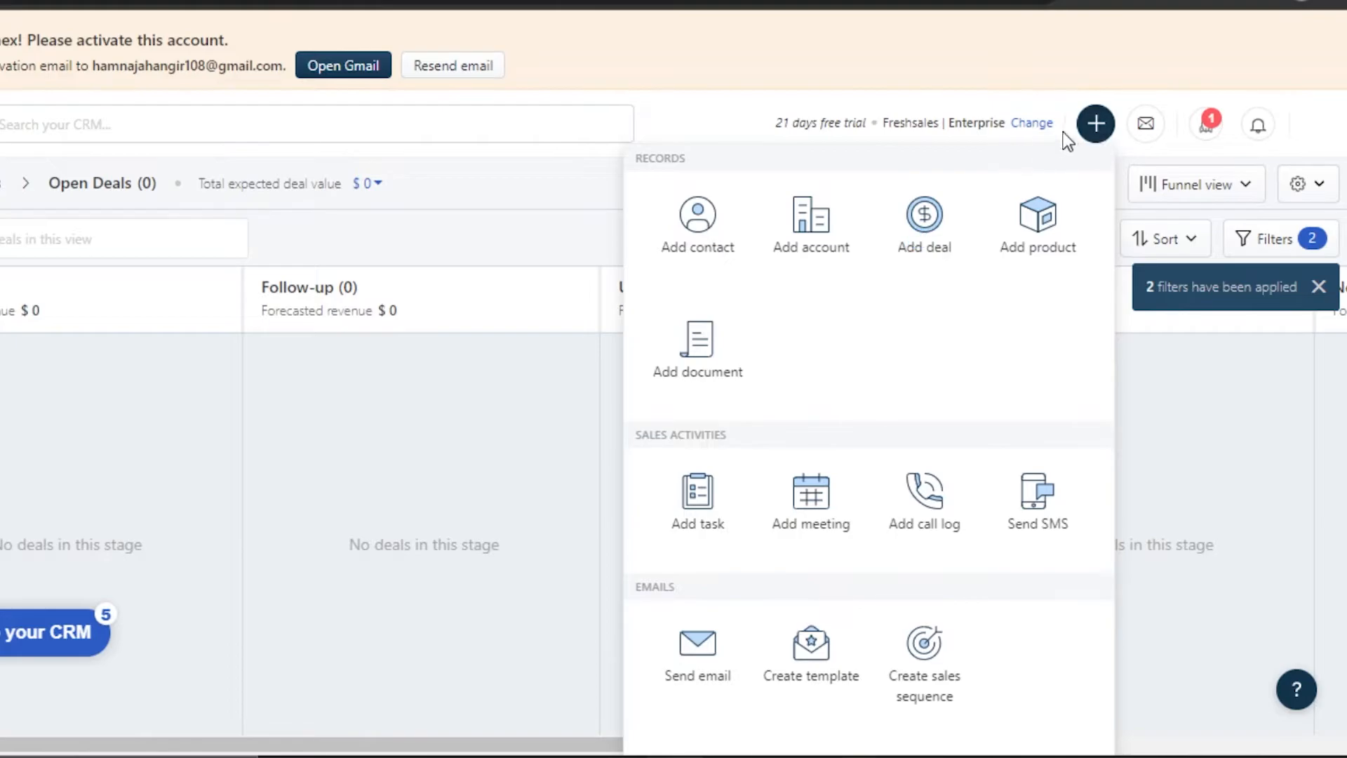
pyautogui.click(925, 223)
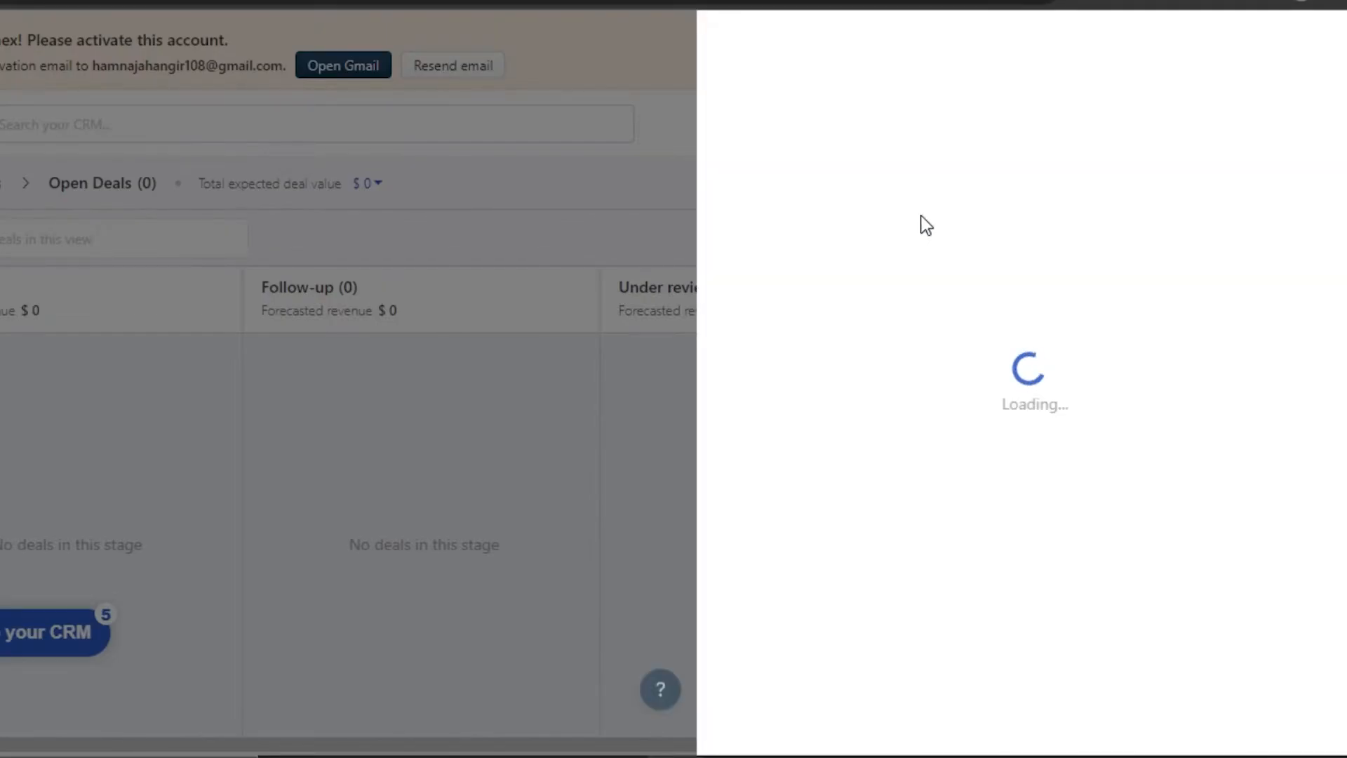
pyautogui.write('New')
pyautogui.click(803, 214)
pyautogui.write('10000')
# Step: Check the deal's account name and related contacts fields, leave them empty and save the deal
pyautogui.click(755, 329)
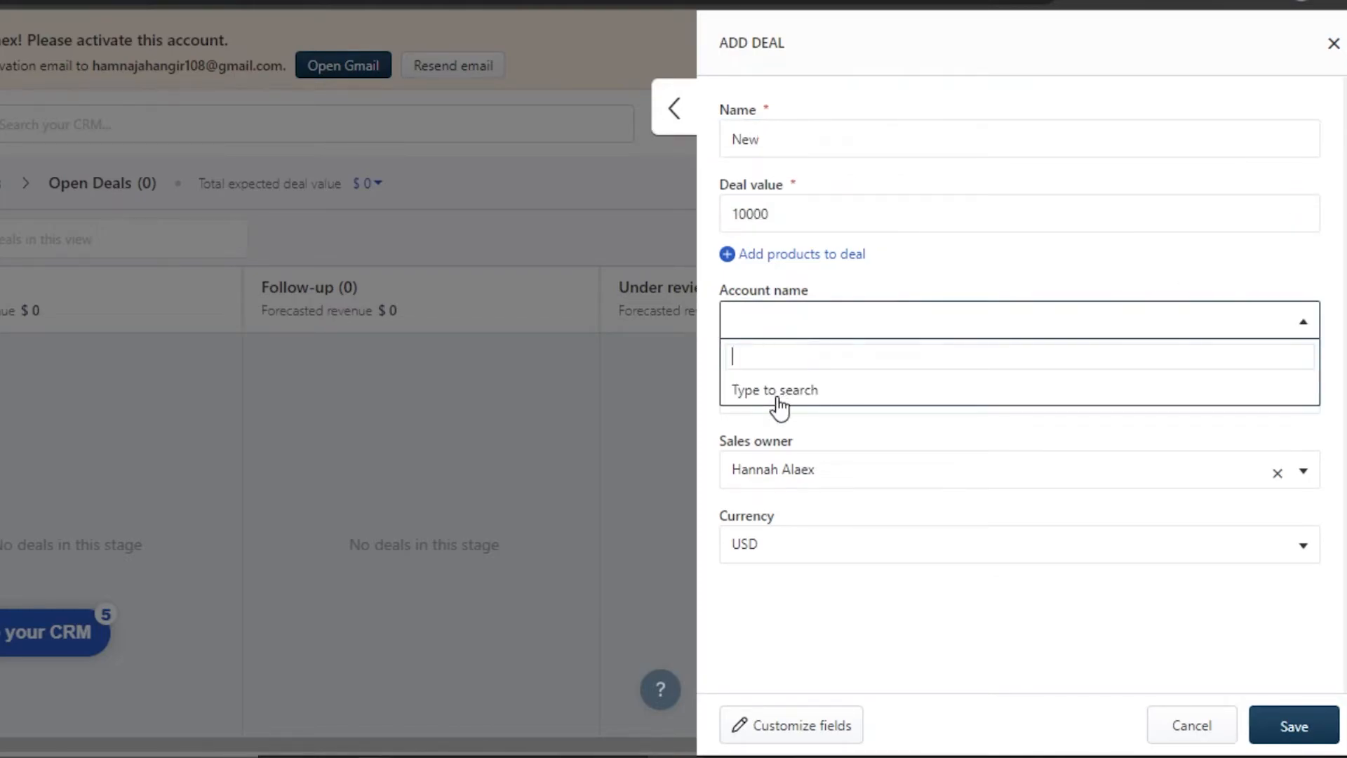
pyautogui.click(812, 469)
pyautogui.click(1031, 392)
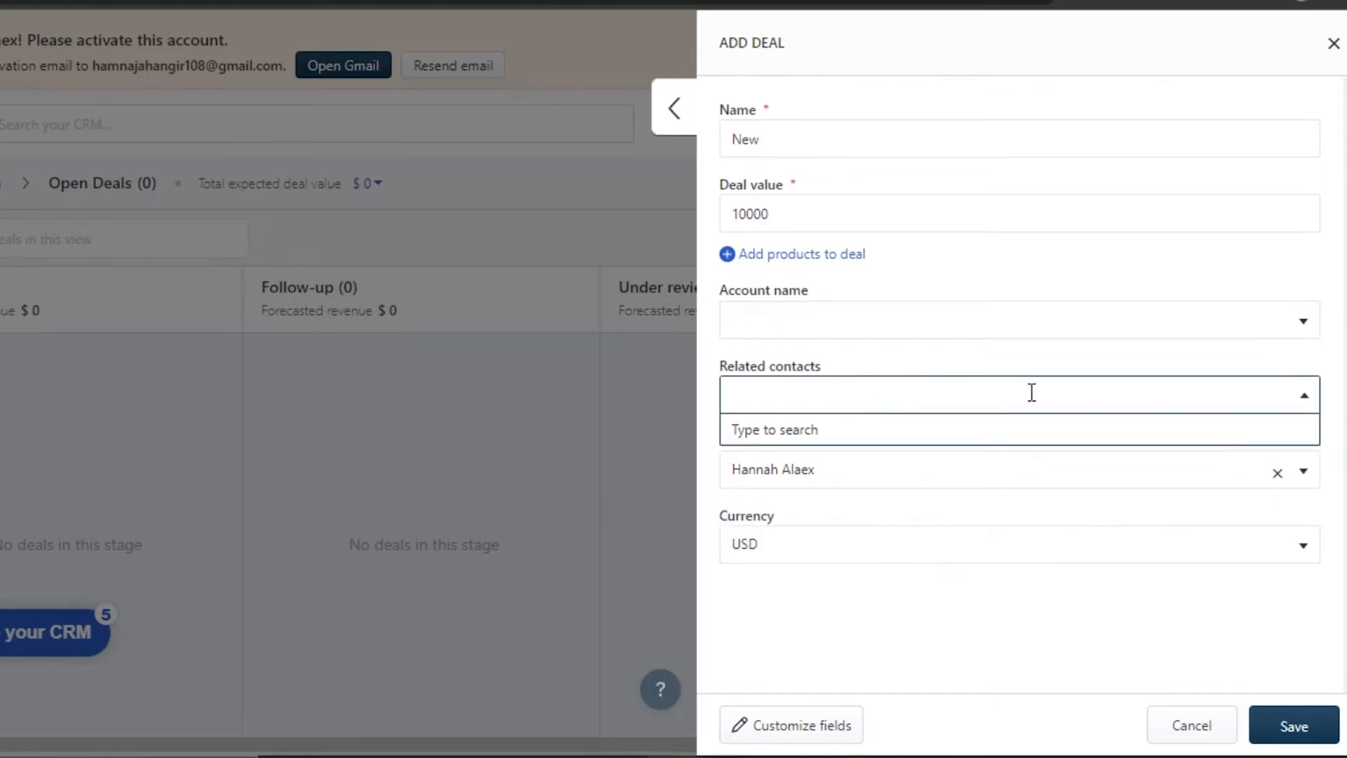
pyautogui.click(797, 554)
pyautogui.click(1275, 719)
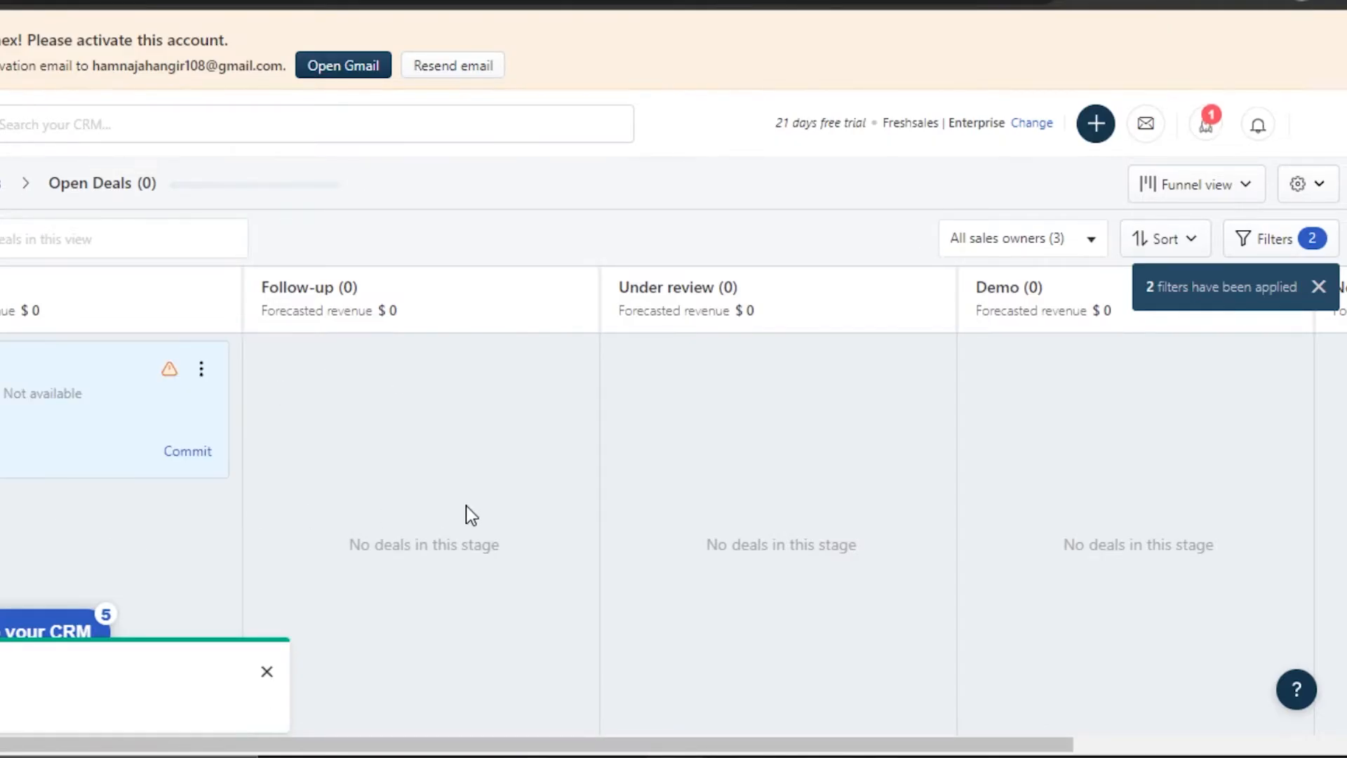
# Step: Move the New deal to the Follow-up stage and on to the Under review stage
pyautogui.moveTo(156, 414); pyautogui.dragTo(141, 469)
pyautogui.moveTo(471, 369); pyautogui.dragTo(461, 382)
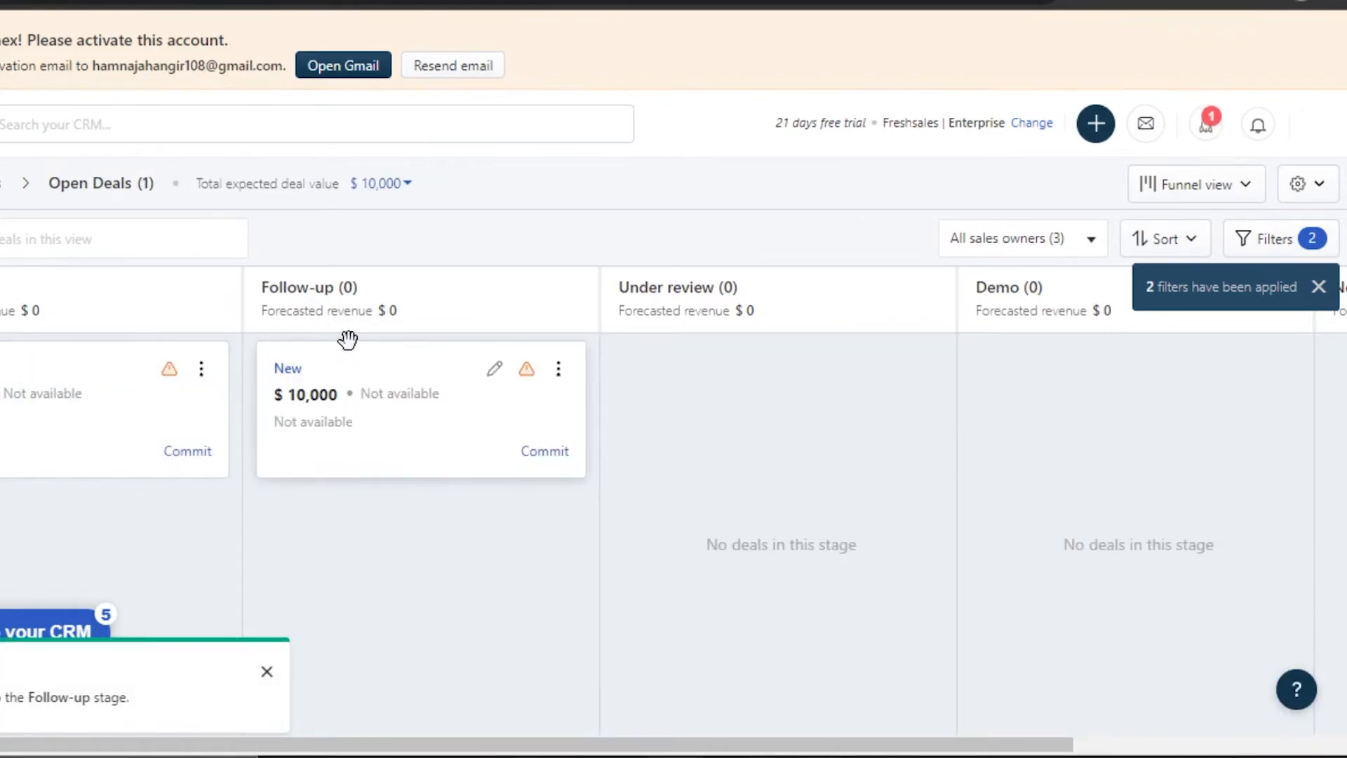
pyautogui.moveTo(401, 437); pyautogui.dragTo(745, 394)
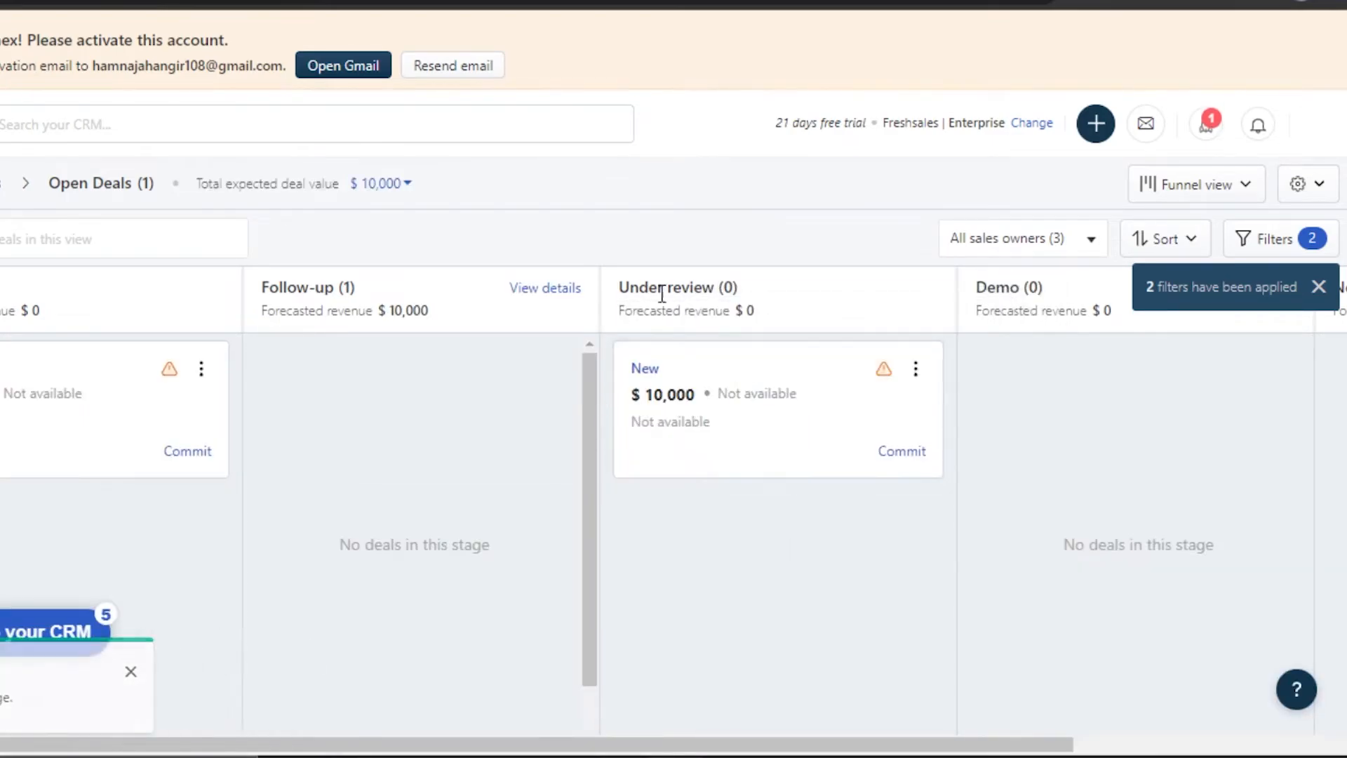
pyautogui.moveTo(592, 451); pyautogui.dragTo(591, 650)
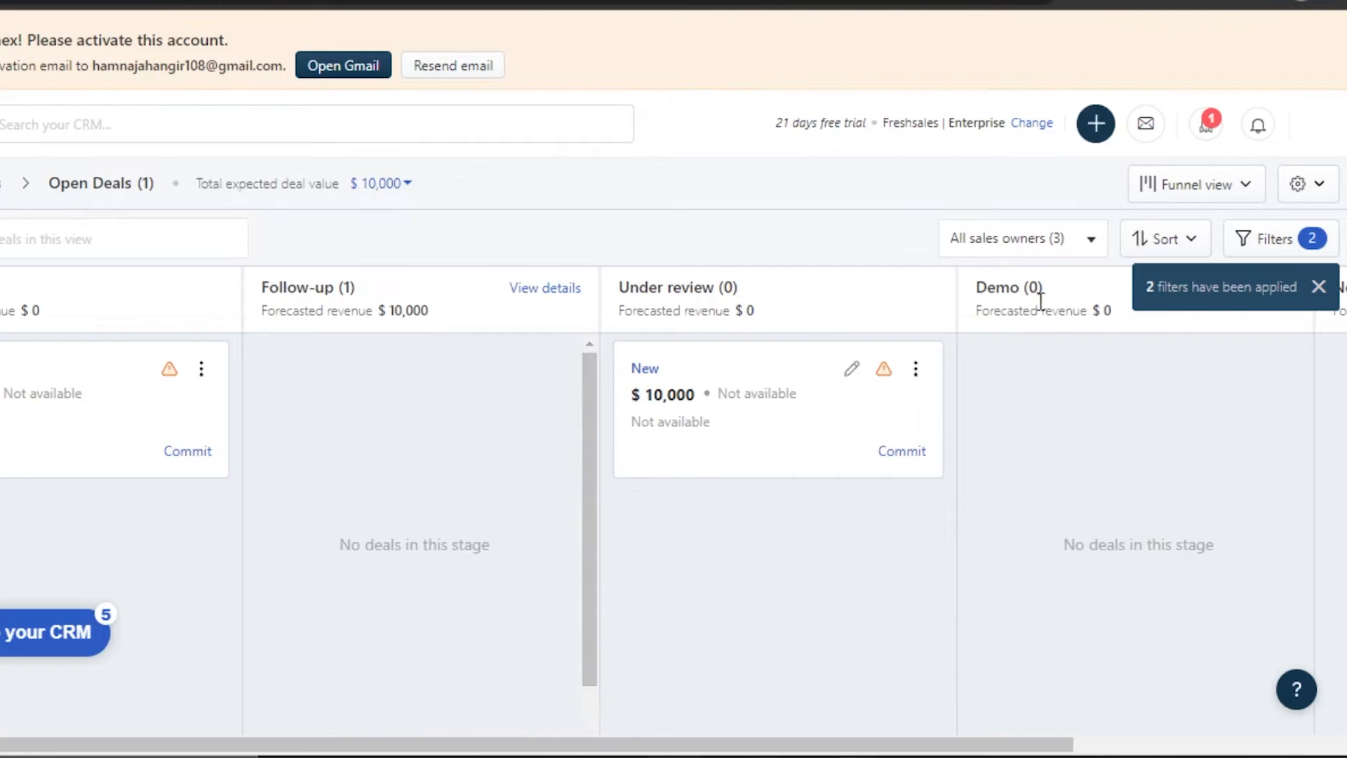
# Step: Look over the available layouts for displaying the deal pipeline and keep the Funnel view
pyautogui.click(1212, 195)
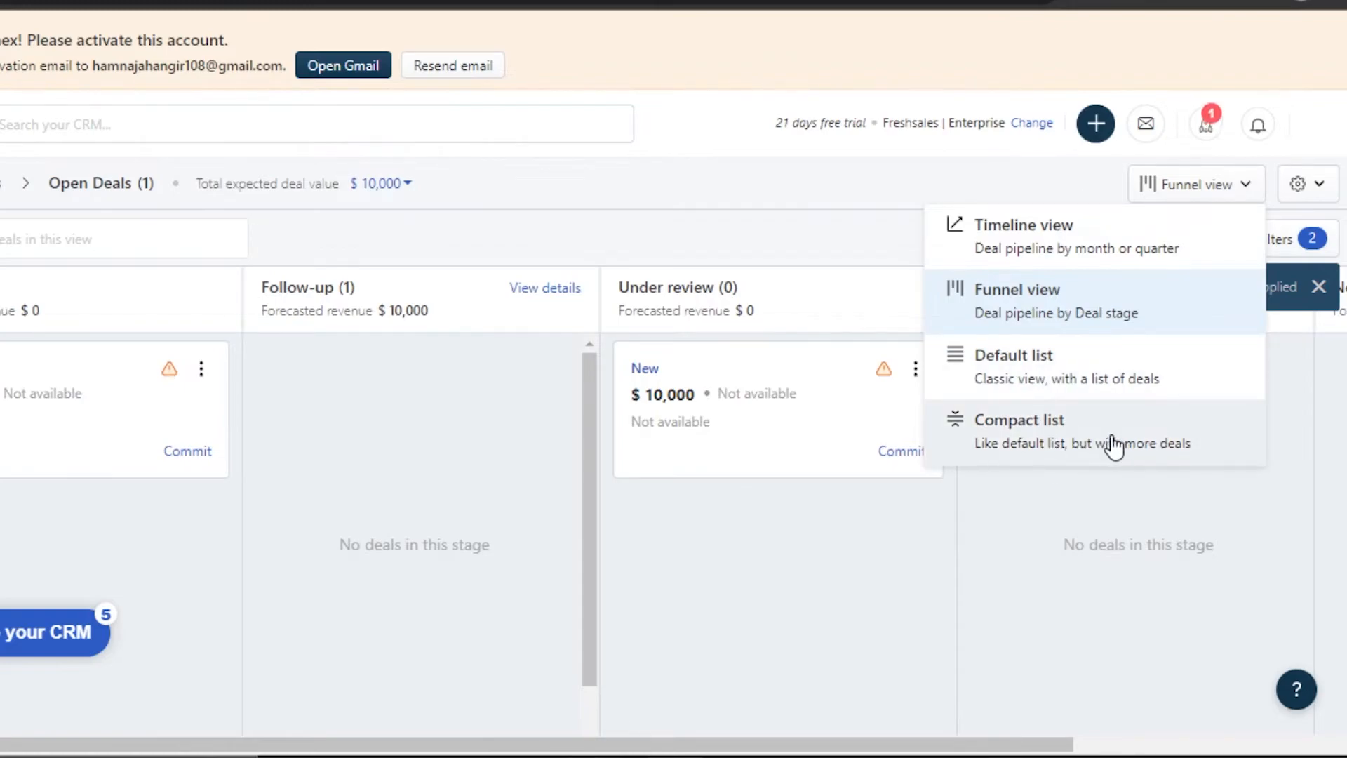
pyautogui.click(856, 245)
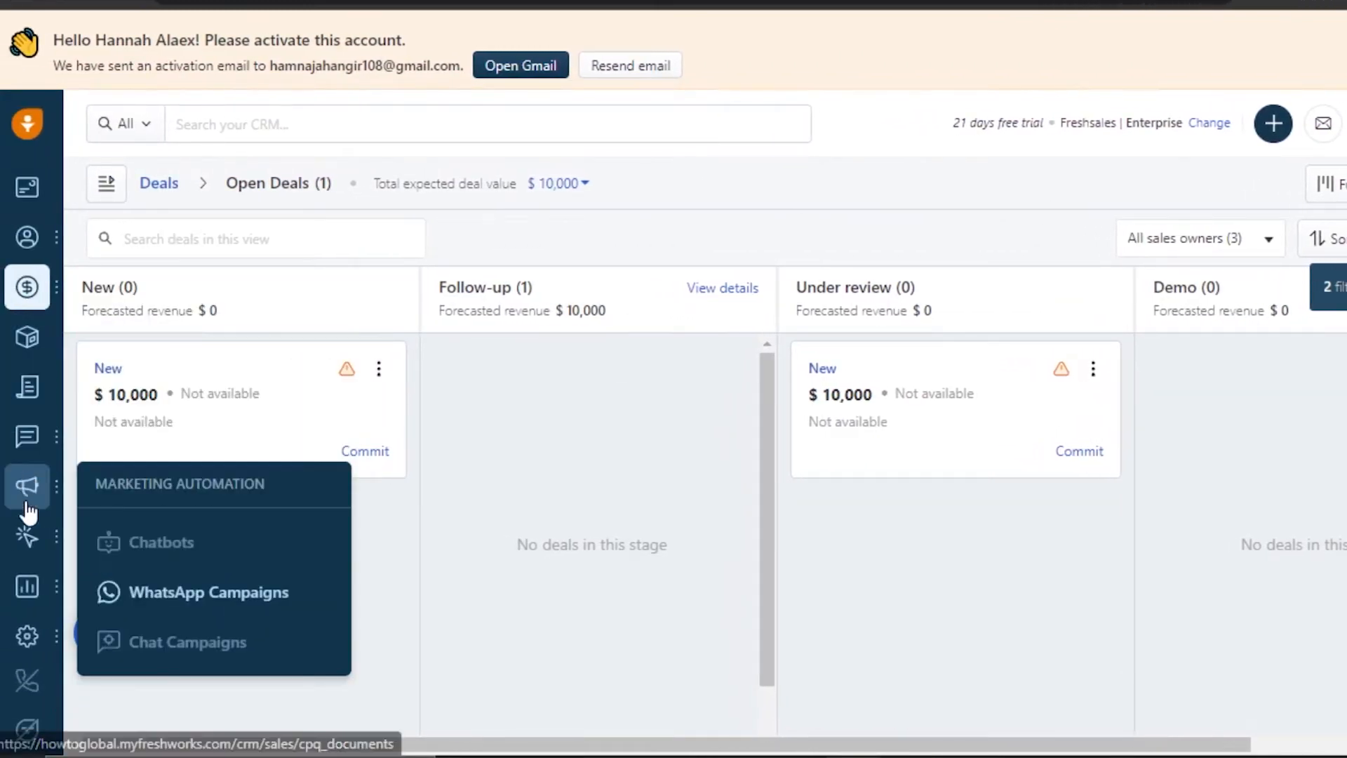
# Step: Open the Analytics page, return to the Sales Dashboard and look over its sample report
pyautogui.moveTo(27, 595)
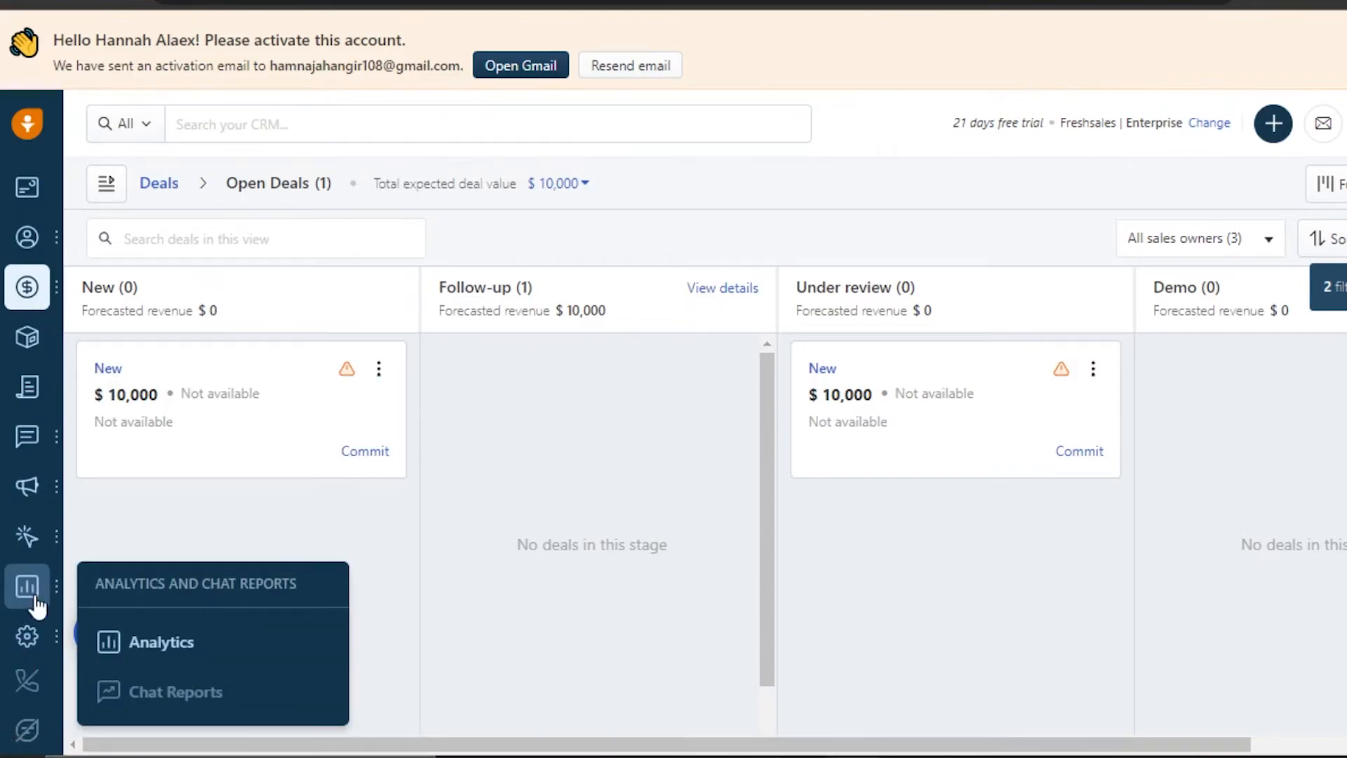
pyautogui.click(86, 654)
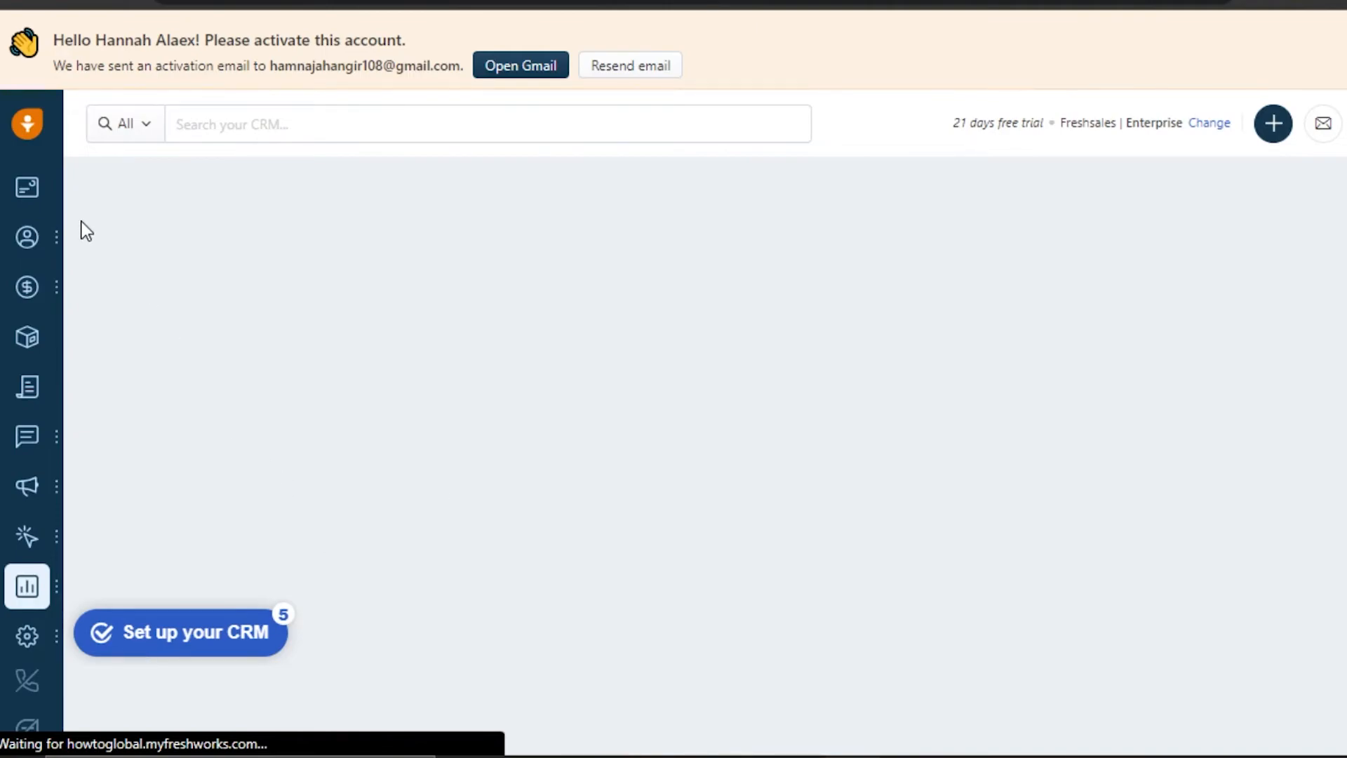
pyautogui.moveTo(22, 449)
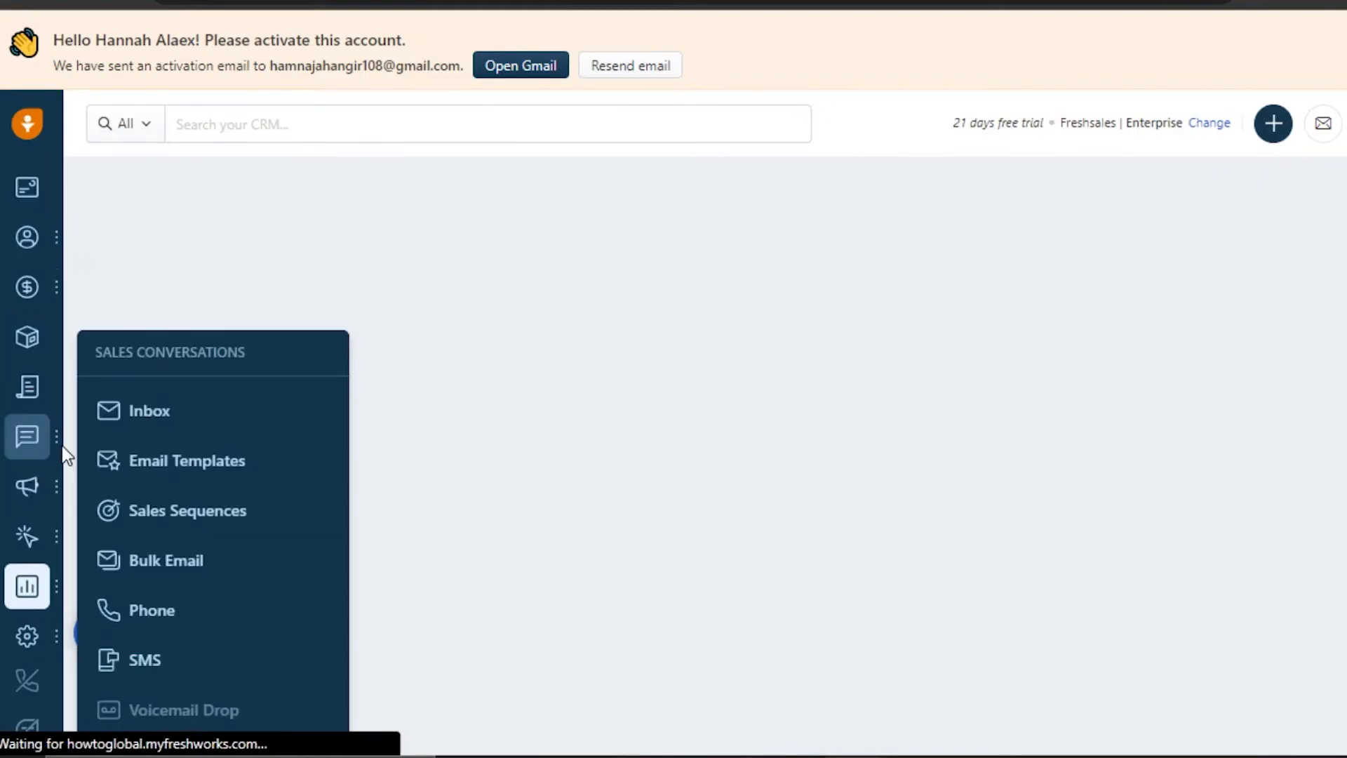
pyautogui.moveTo(29, 250)
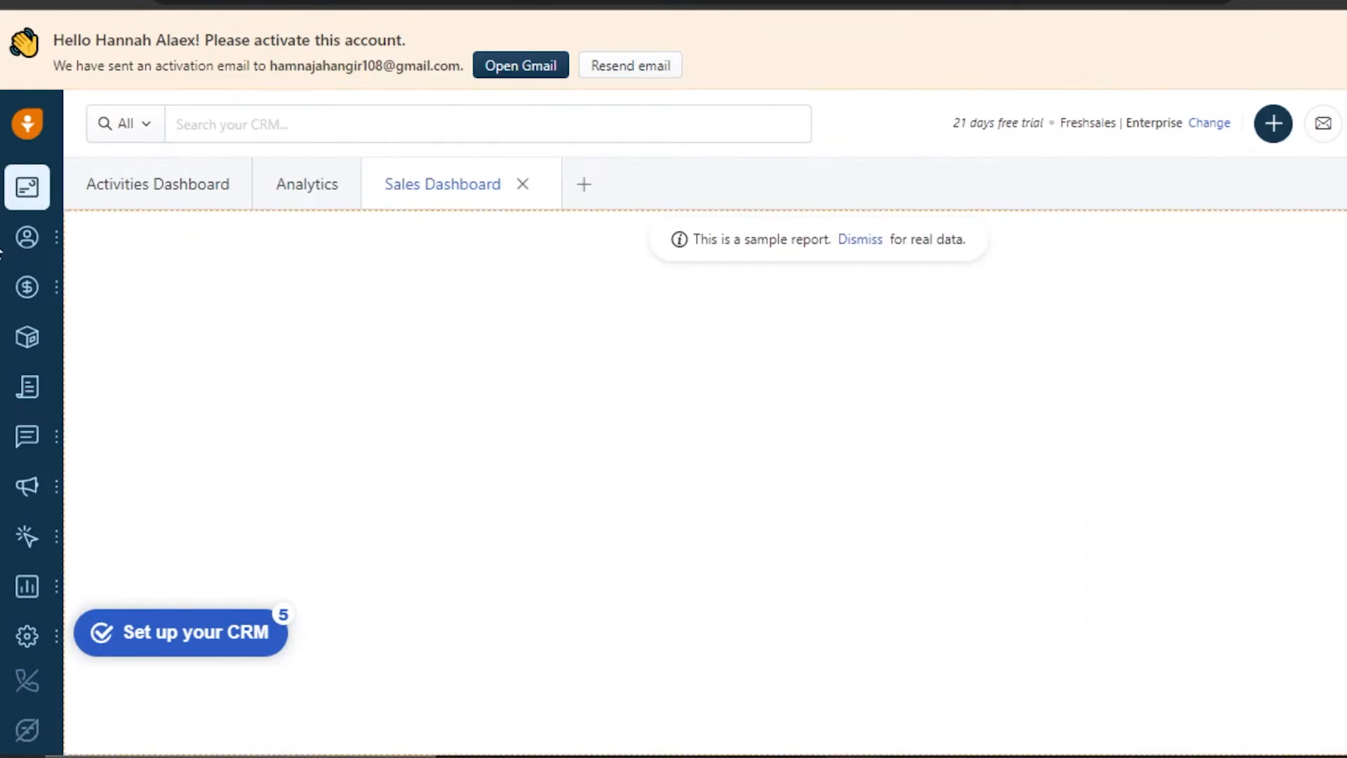
pyautogui.moveTo(281, 301); pyautogui.dragTo(515, 381)
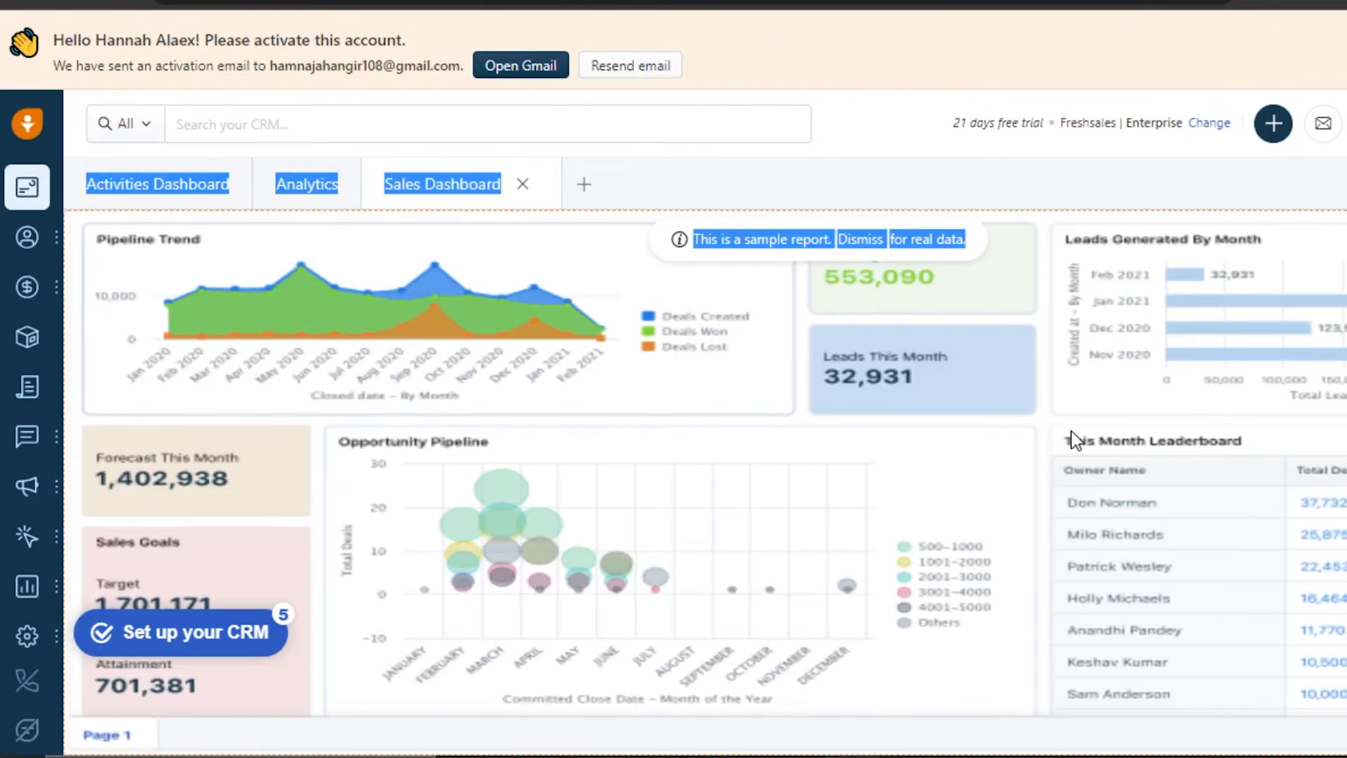
pyautogui.click(1337, 421)
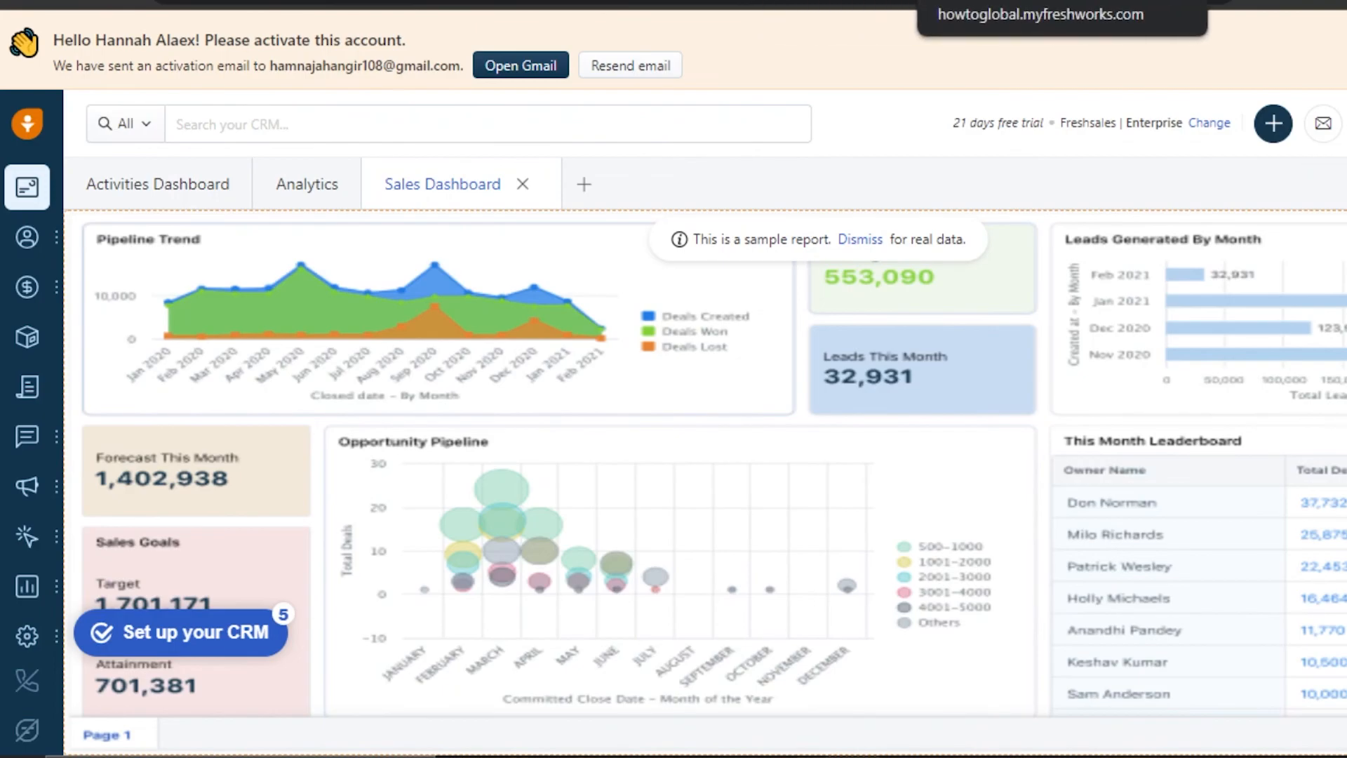
pyautogui.click(1136, 1)
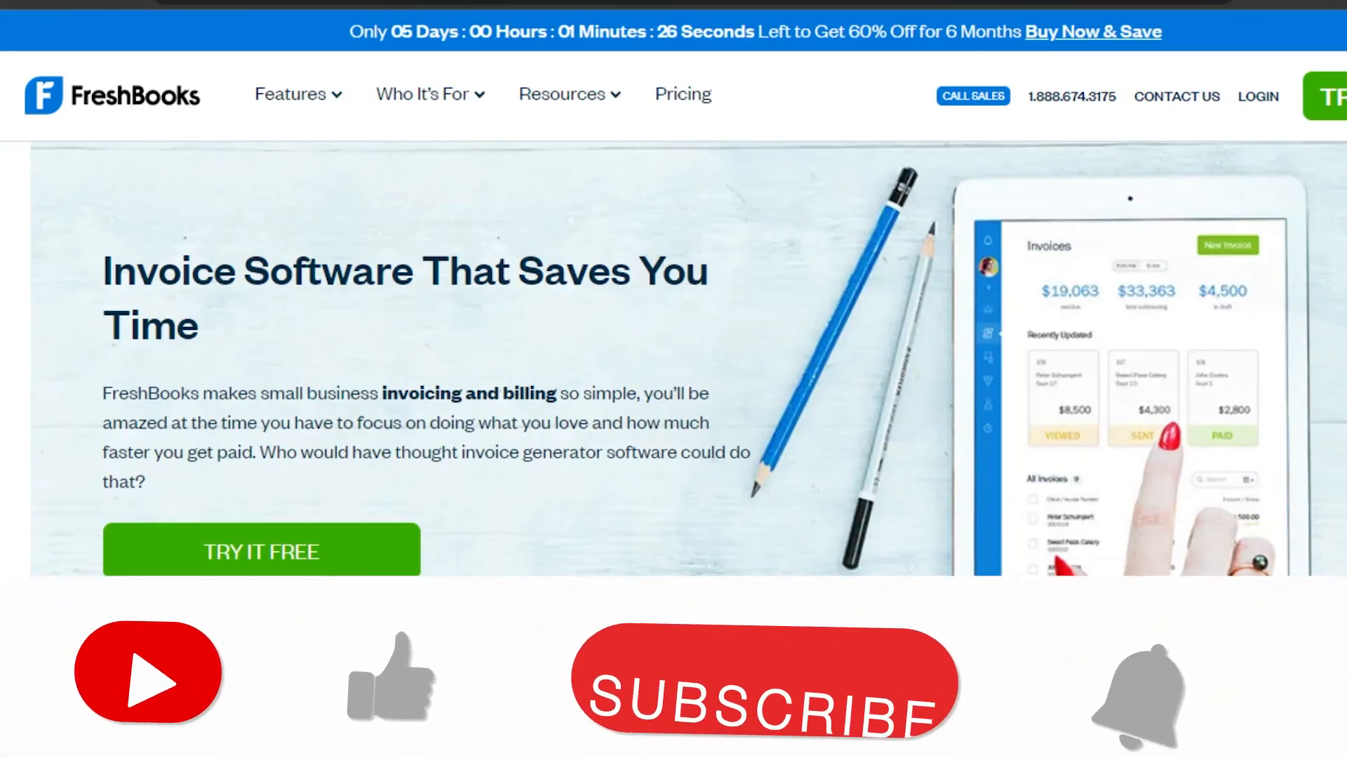